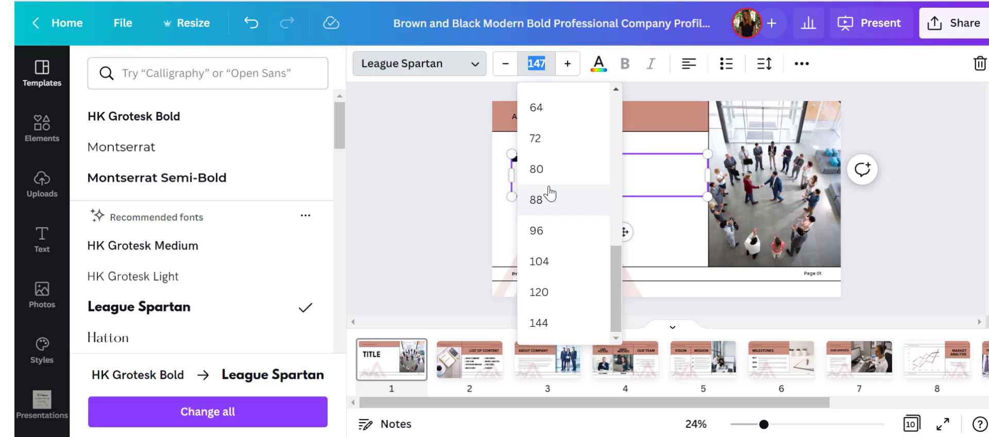
Set the font size of the TITLE heading on the first slide to 100
left_click(546, 165)
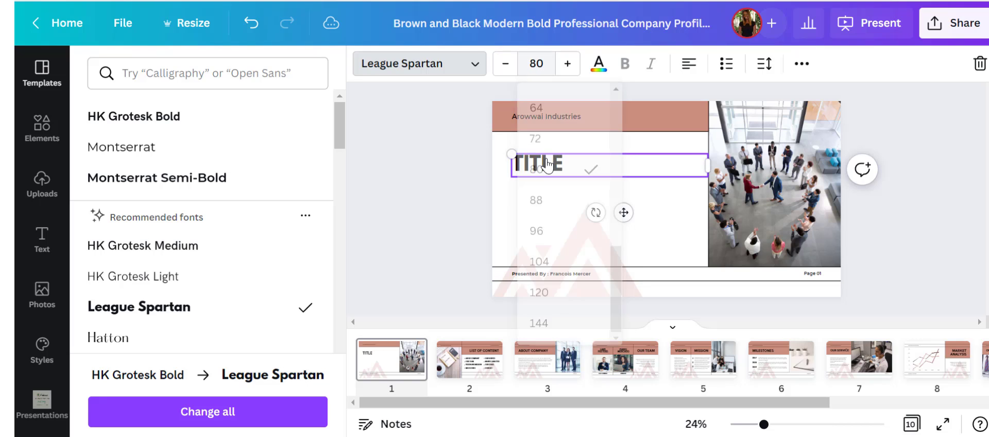
left_click(547, 64)
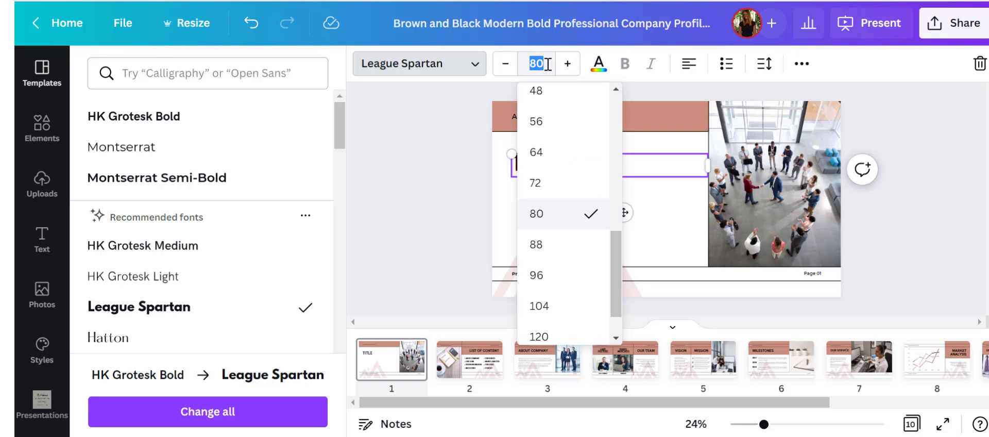
type("100")
key("Return")
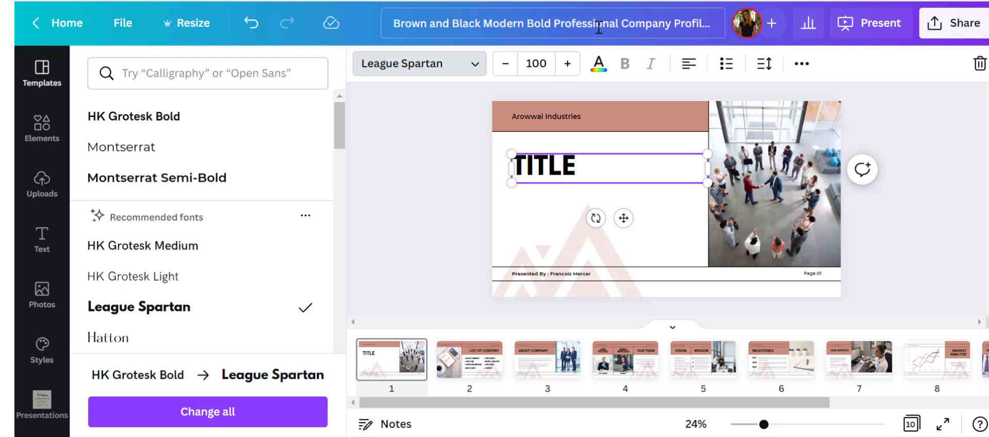
Increase the TITLE heading's font size in single-point increments to 112
left_click(567, 65)
left_click(568, 66)
left_click(568, 66)
left_click(567, 65)
left_click(568, 65)
left_click(568, 64)
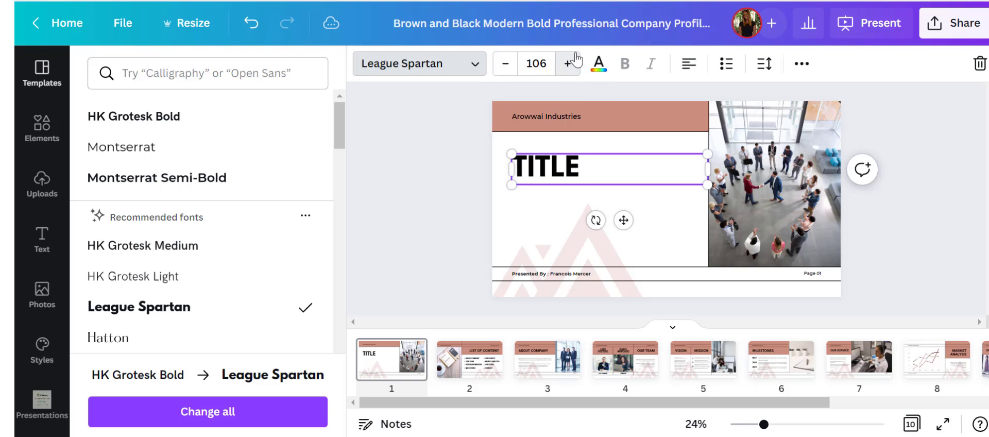
left_click(576, 55)
left_click(576, 55)
left_click(576, 55)
left_click(575, 55)
left_click(576, 55)
left_click(575, 54)
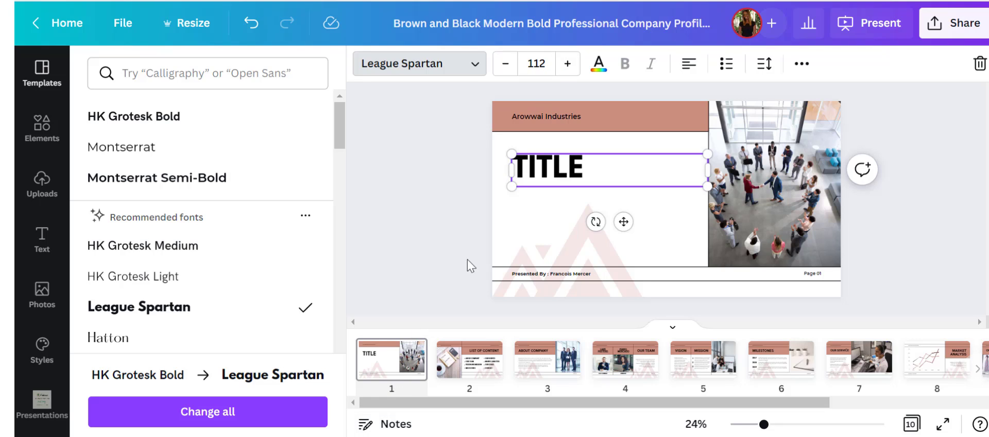
Delete the company name text from the brown band on the first slide
left_click(570, 116)
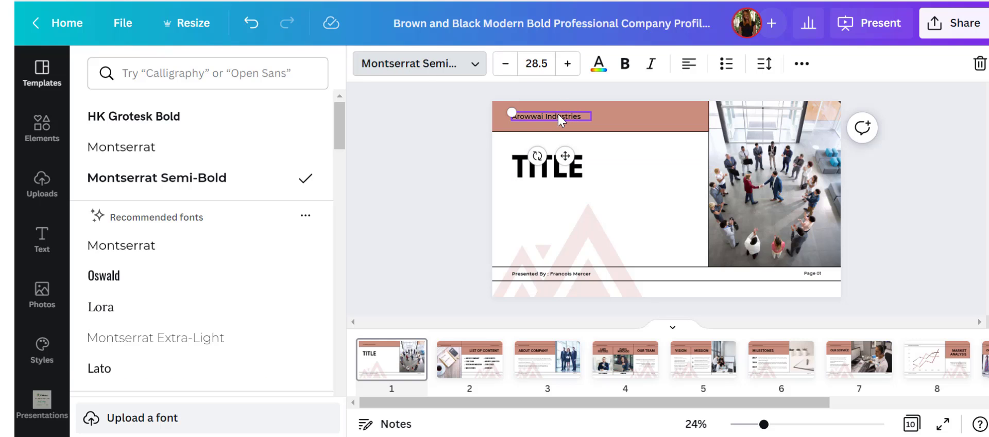
key("Delete")
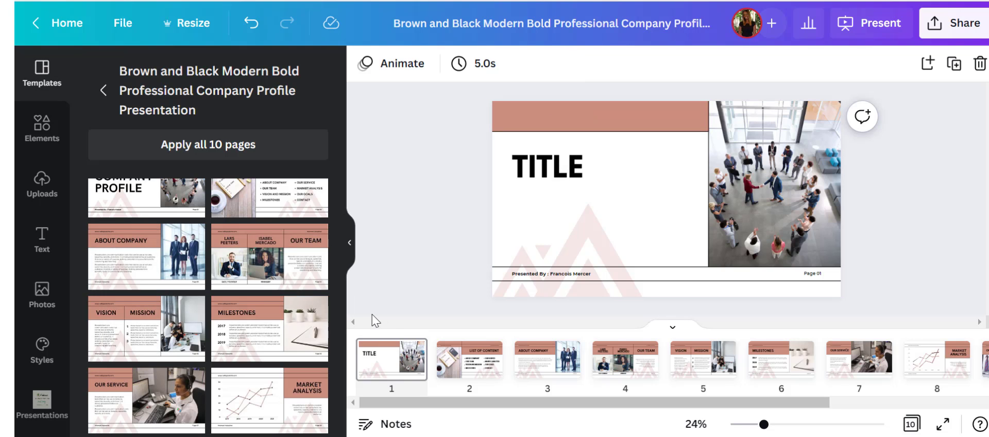
Add a body text box reading "Description" just below the TITLE heading
left_click(42, 241)
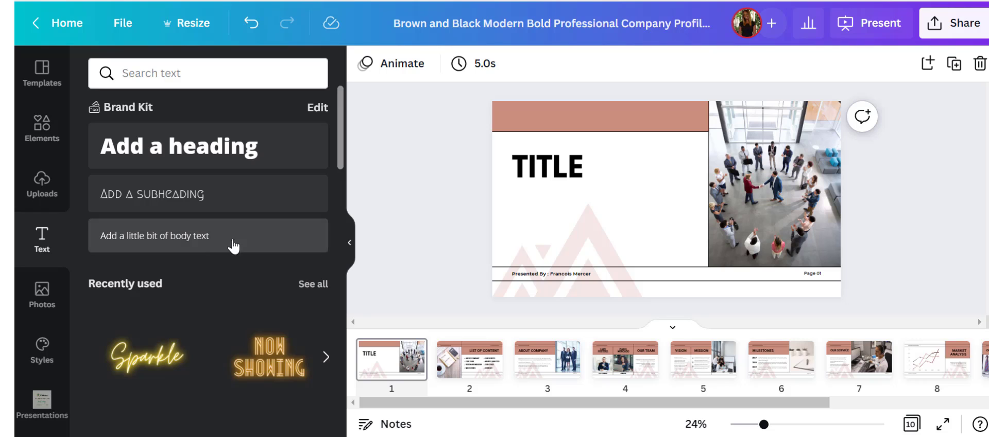
scroll(238, 299, "down", 2)
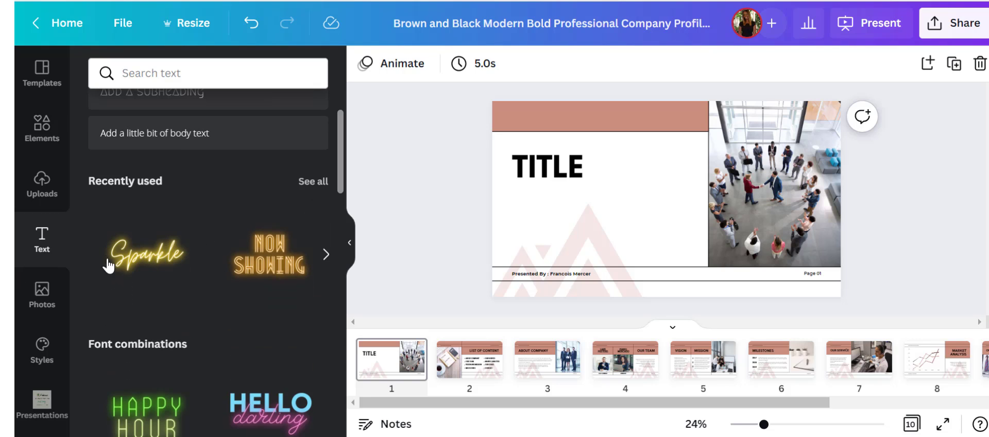
scroll(143, 275, "down", 5)
scroll(144, 275, "up", 7)
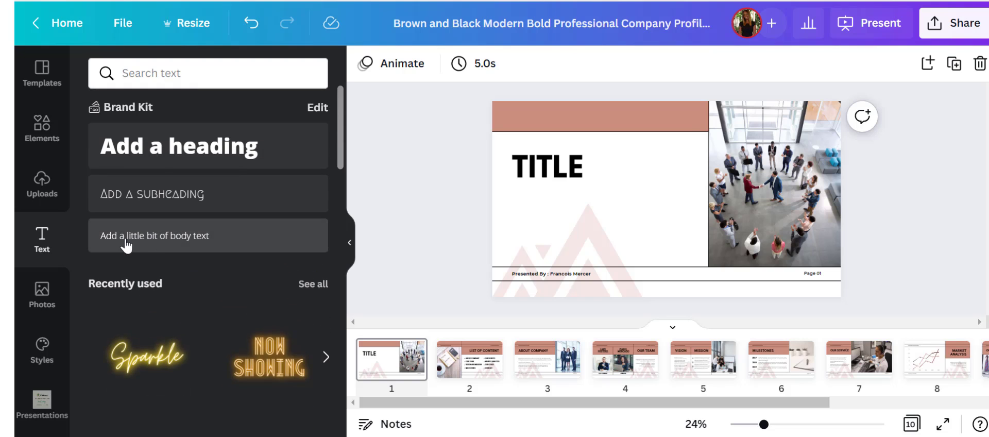
left_click_drag(151, 240, 565, 204)
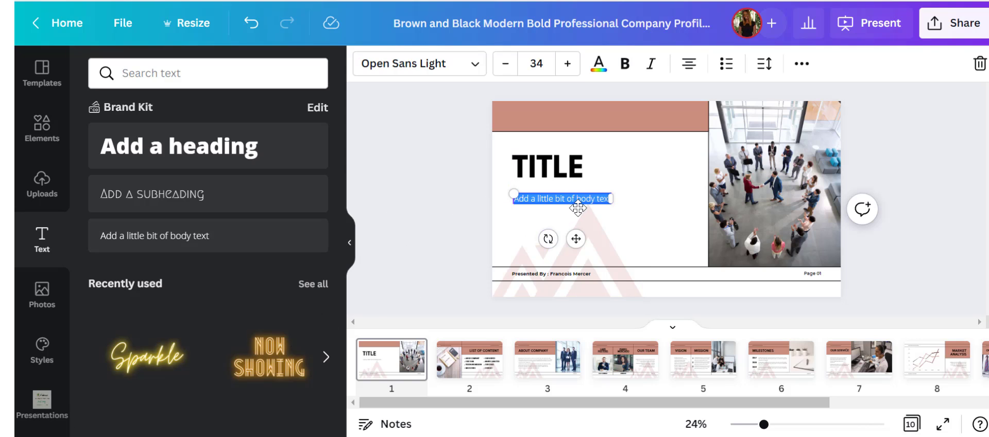
type("Des")
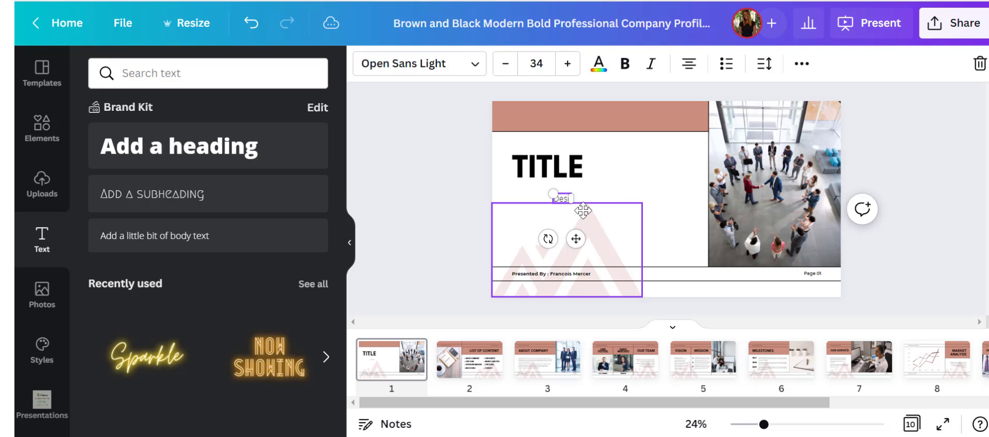
type("cription")
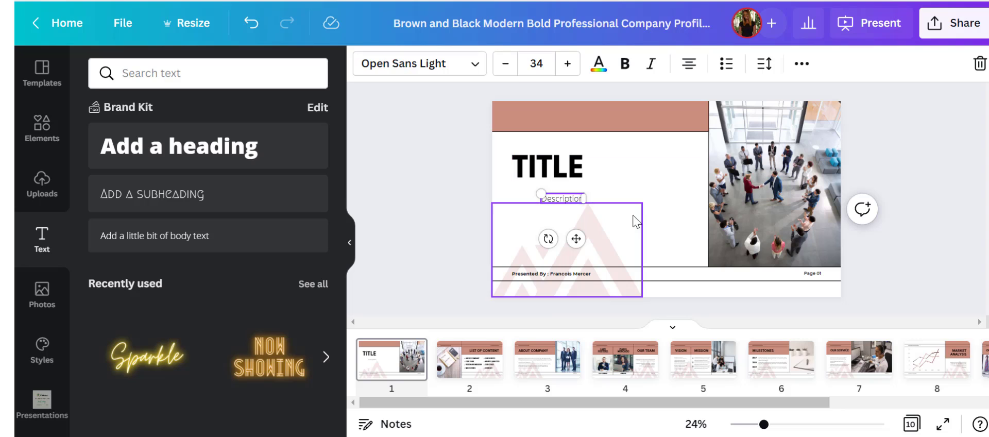
left_click(665, 205)
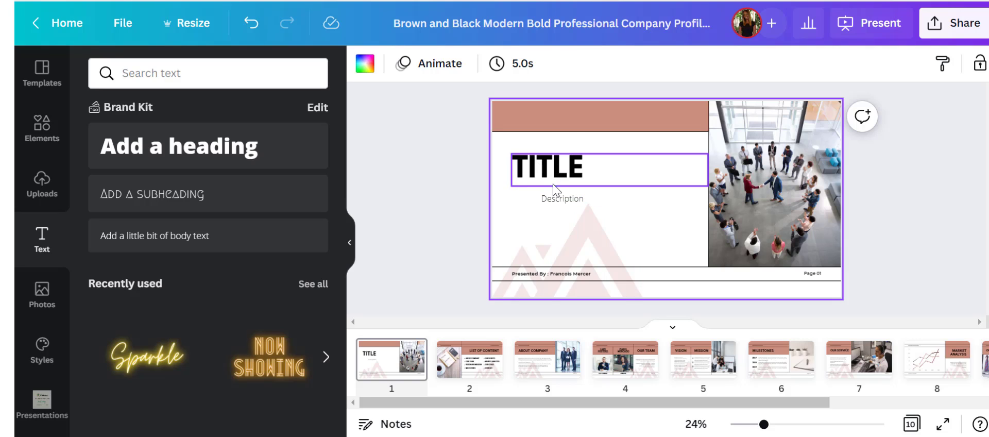
Select the TITLE and Description text boxes together and shift them slightly toward the slide's left edge
left_click(532, 166)
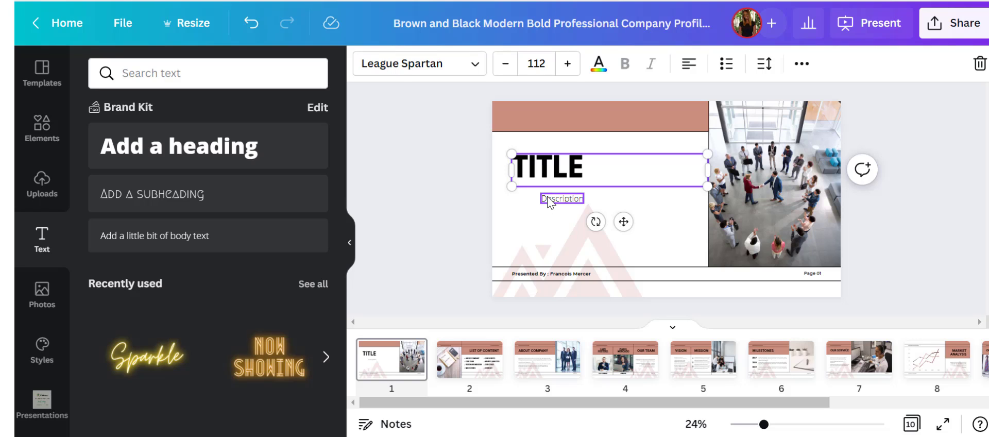
left_click(547, 201, "shift")
left_click_drag(547, 201, 572, 197)
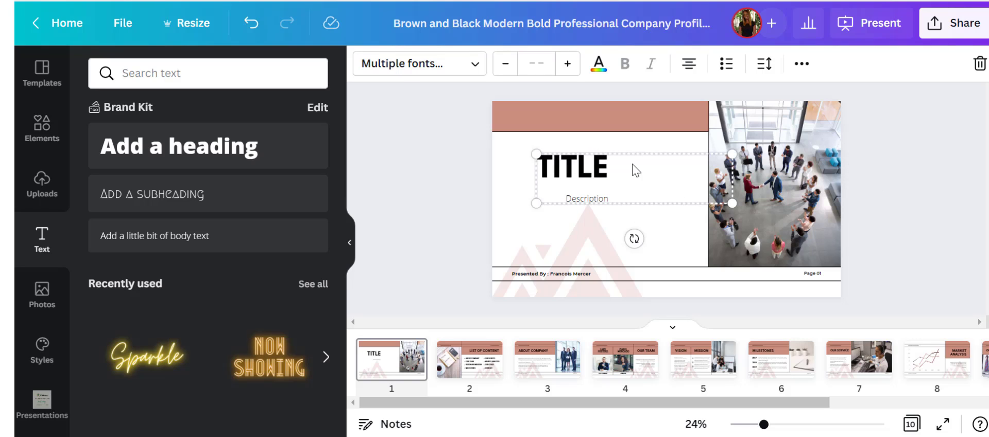
left_click_drag(633, 168, 603, 167)
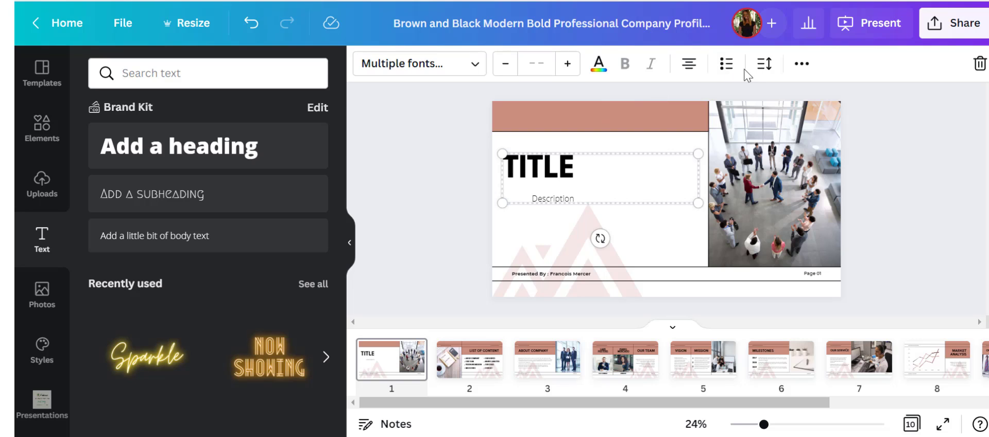
Group the TITLE and Description text boxes and move the group up to just beneath the brown band
left_click(801, 65)
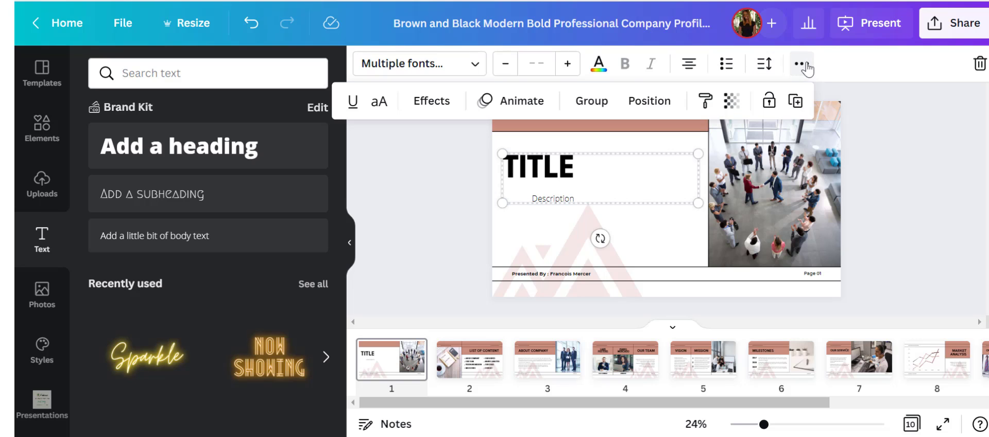
left_click(607, 105)
left_click(669, 238)
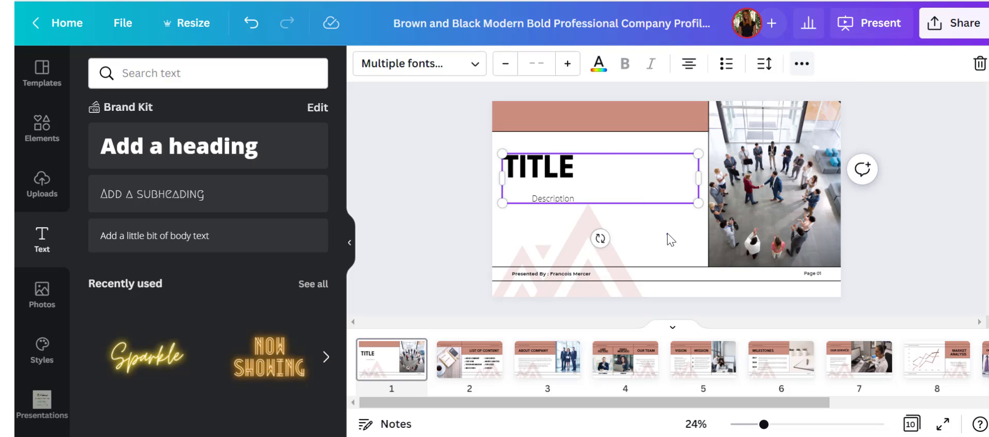
left_click_drag(556, 159, 582, 161)
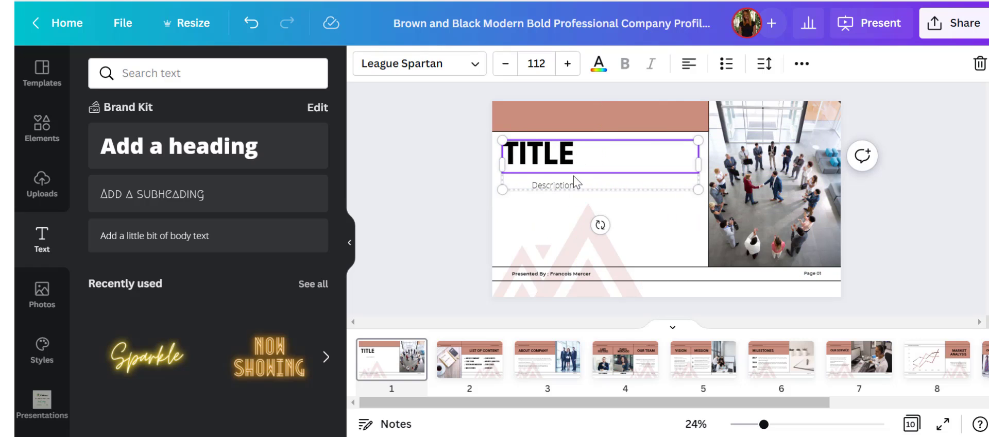
left_click(665, 222)
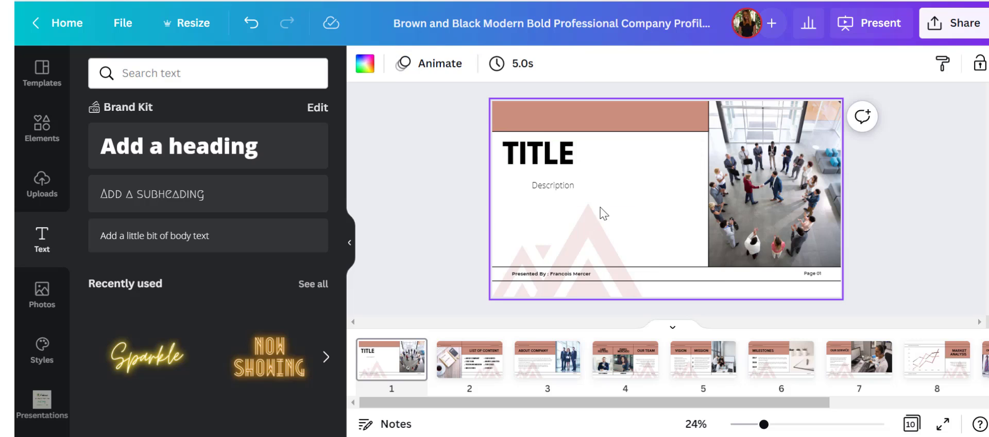
Align the TITLE and Description group to the vertical middle of the page
left_click(589, 176)
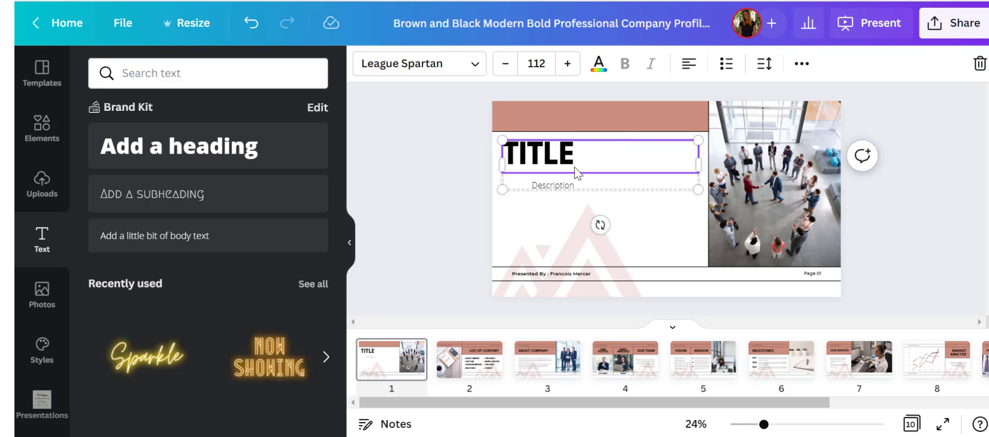
left_click(803, 72)
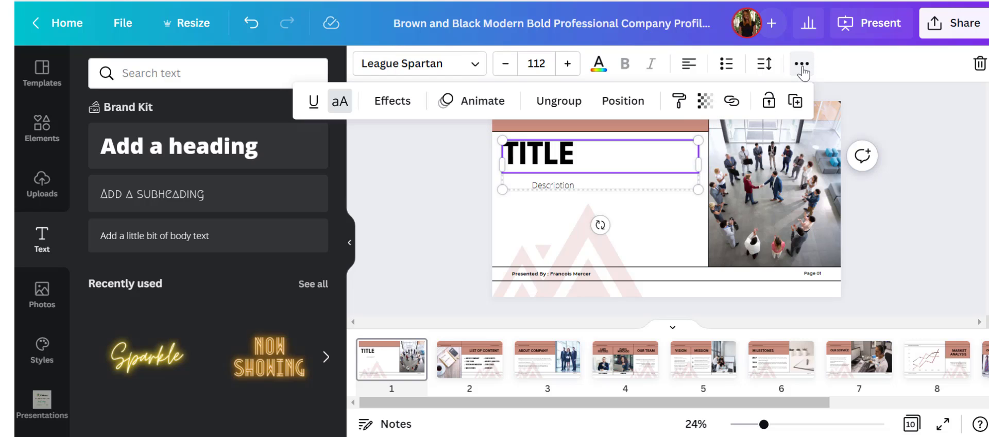
left_click(644, 103)
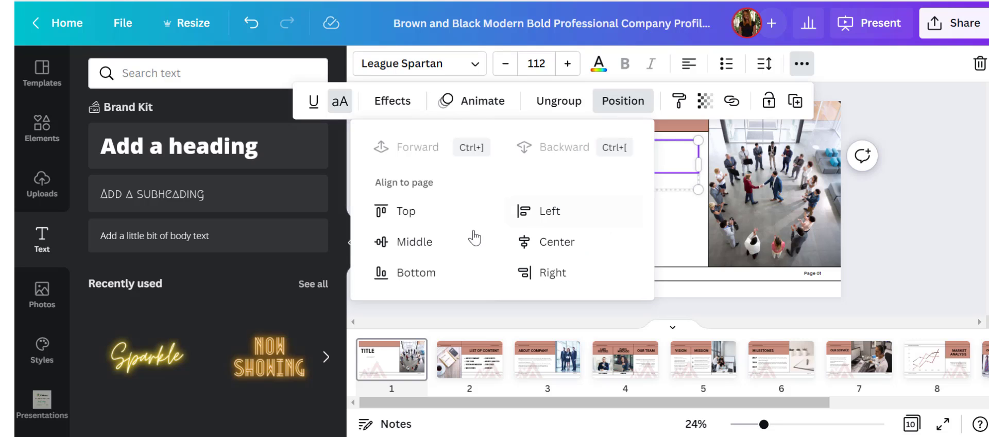
left_click(429, 242)
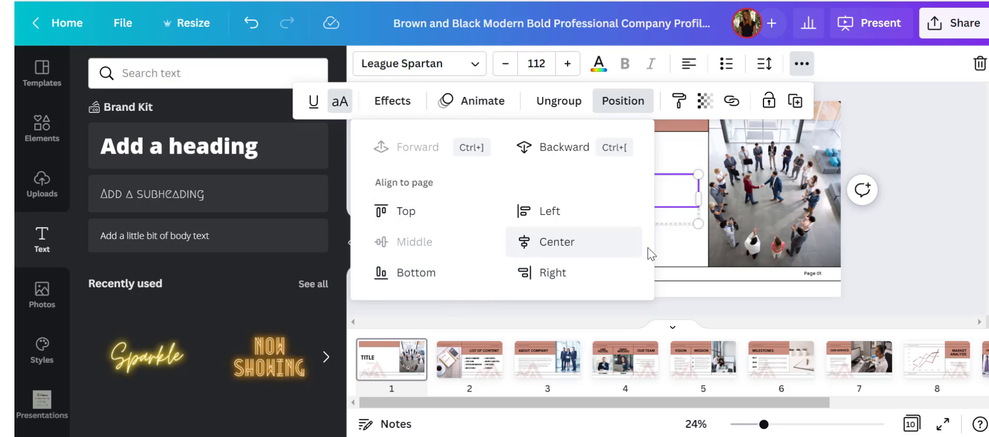
left_click(686, 260)
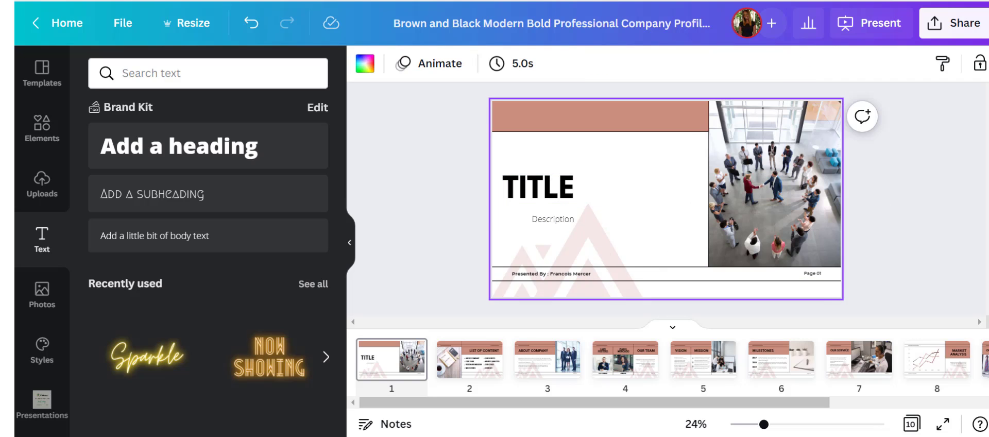
Align the TITLE and Description group to the left edge of the page
left_click(634, 202)
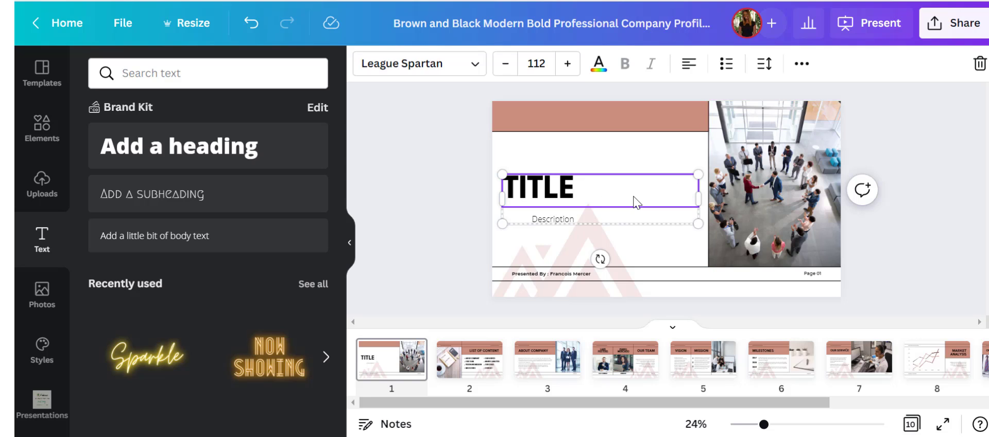
left_click(801, 64)
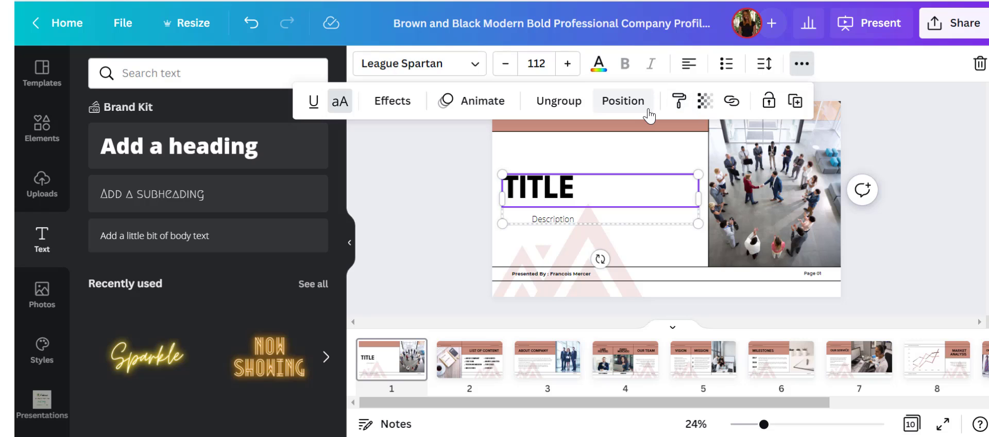
left_click(623, 101)
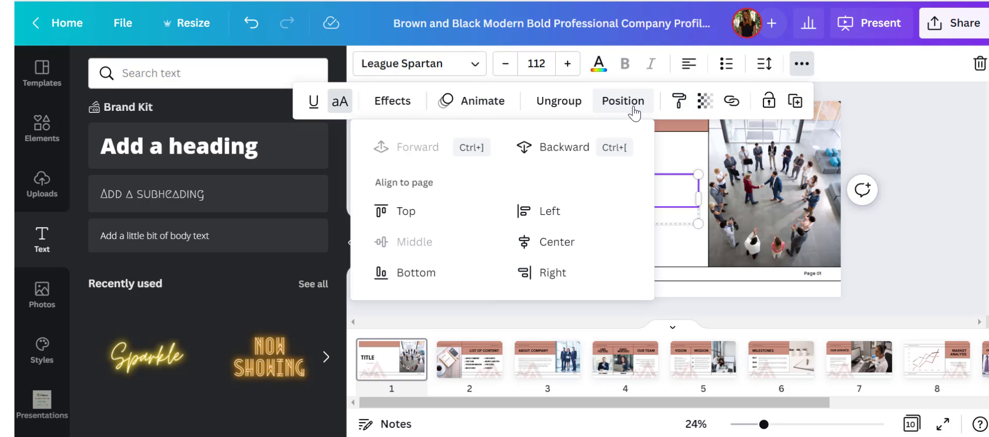
left_click(549, 211)
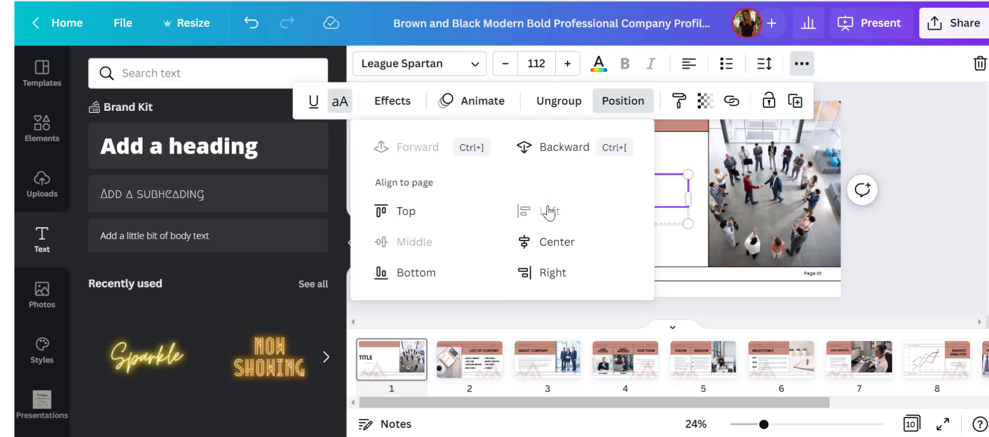
left_click(675, 259)
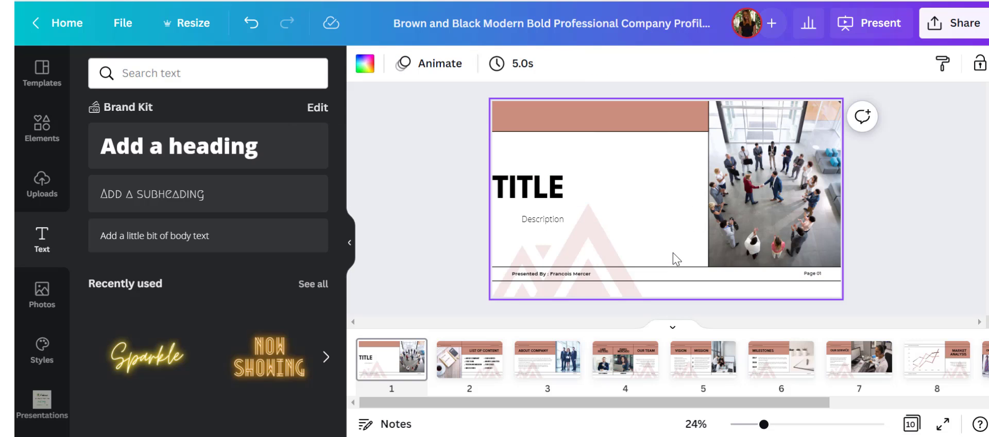
Align the TITLE and Description group to the right edge of the page
left_click(545, 207)
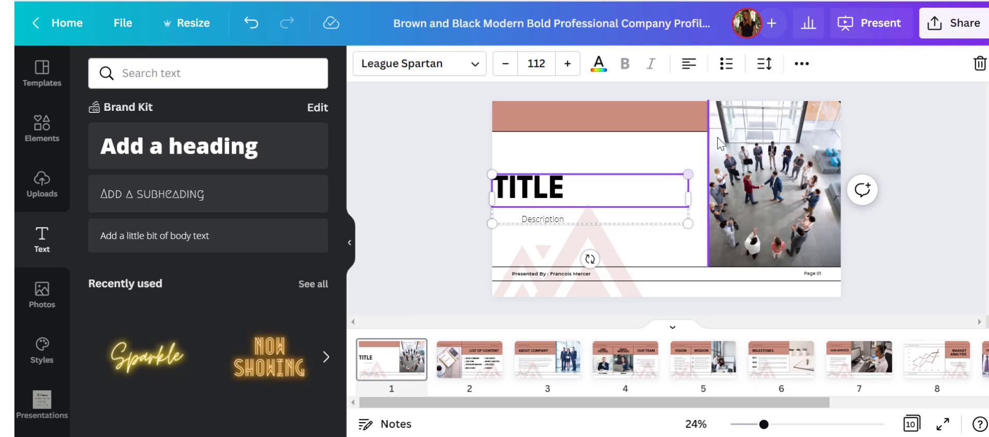
left_click(801, 62)
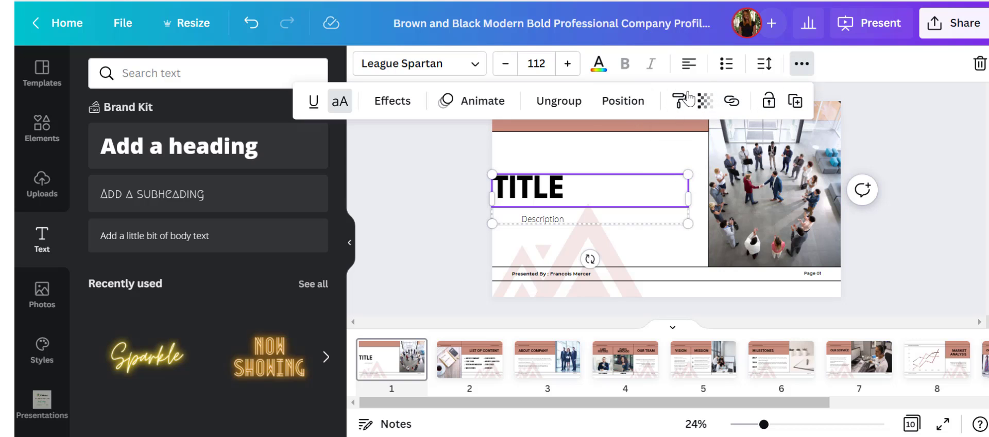
left_click(628, 106)
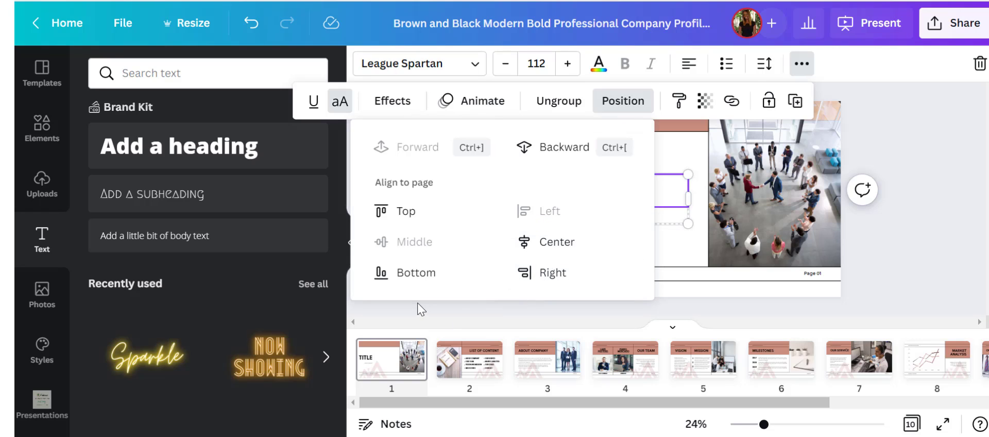
left_click(589, 278)
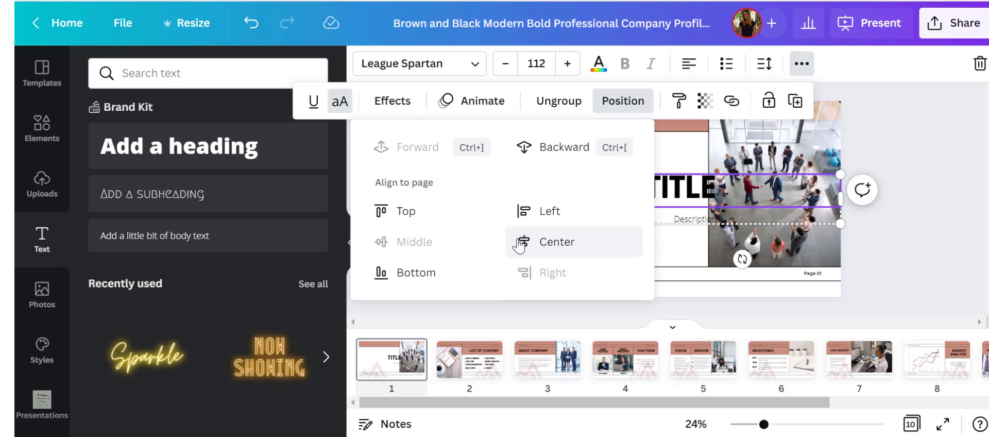
Align the TITLE and Description group to the left edge of the page and ungroup it
left_click(568, 222)
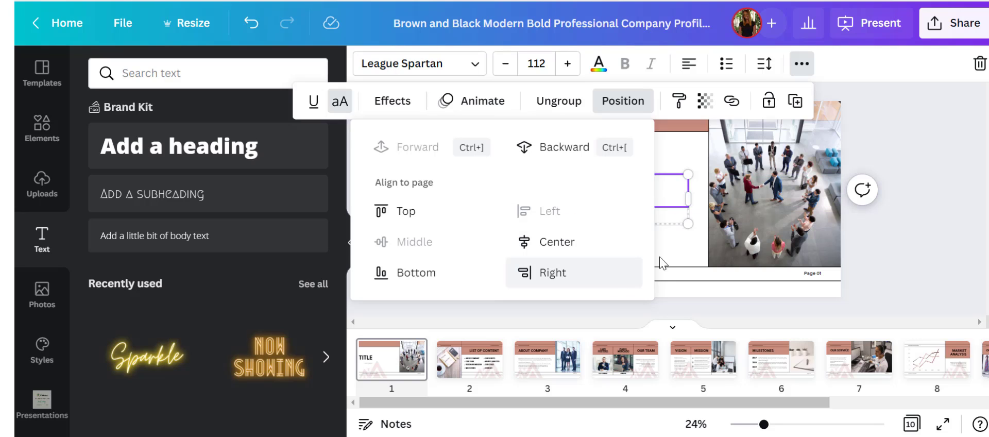
left_click(560, 243)
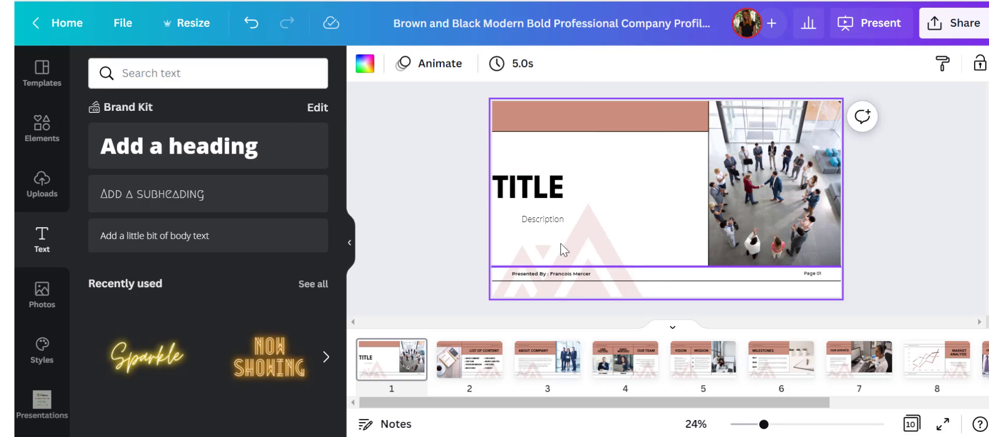
left_click(602, 211)
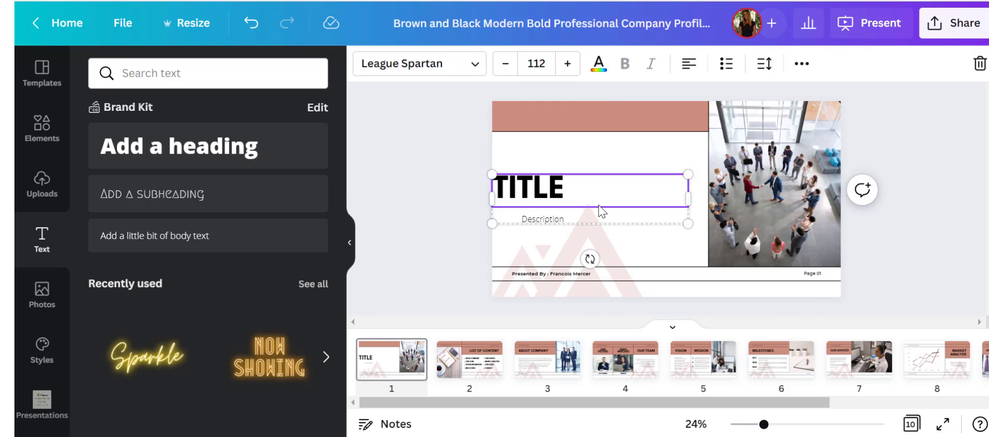
right_click(602, 212)
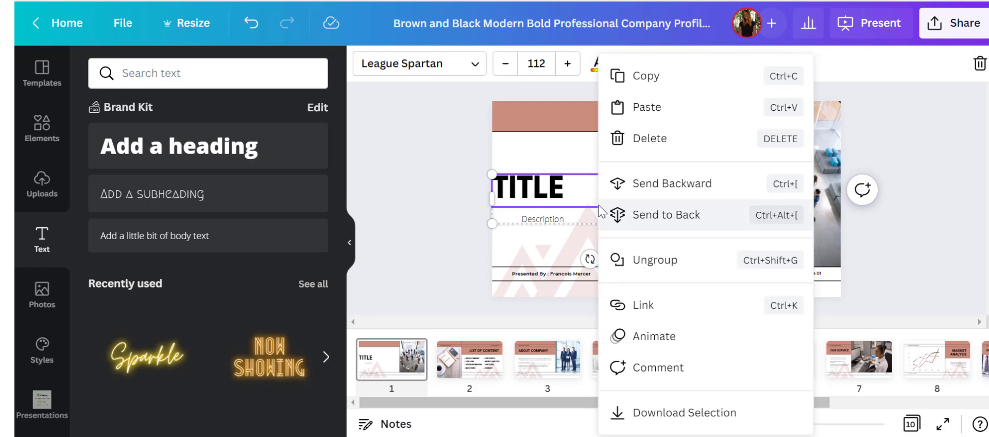
left_click(624, 259)
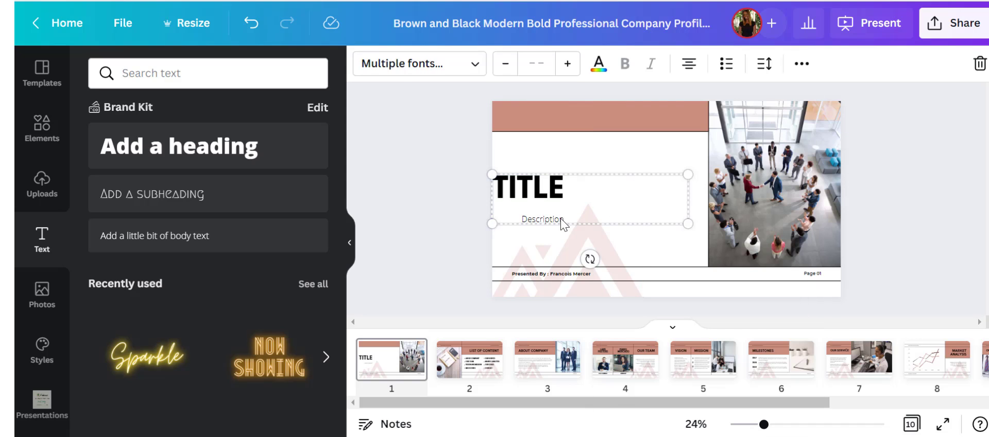
Align the Description text box alone to the left edge of the page, directly under TITLE
left_click(541, 223)
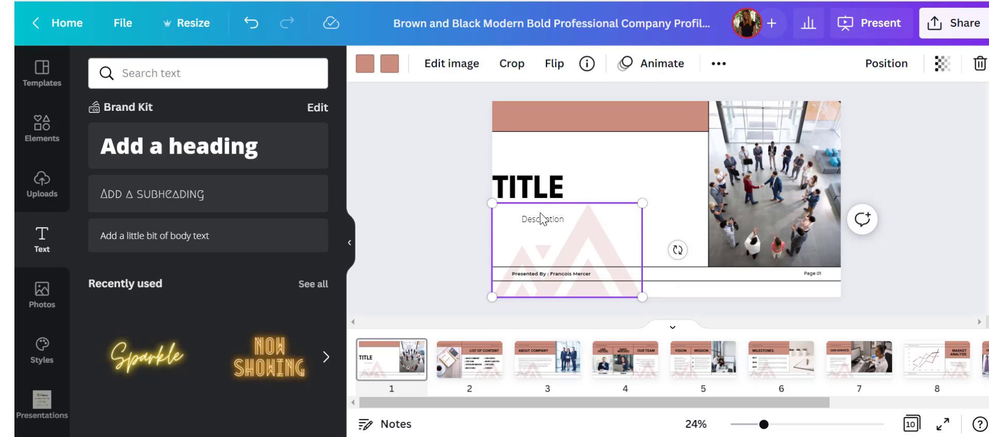
left_click(542, 223)
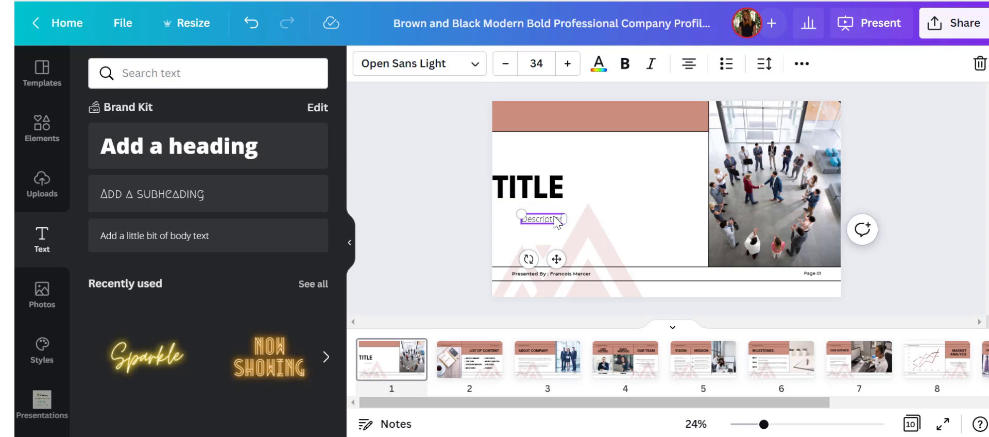
left_click(801, 65)
left_click(625, 102)
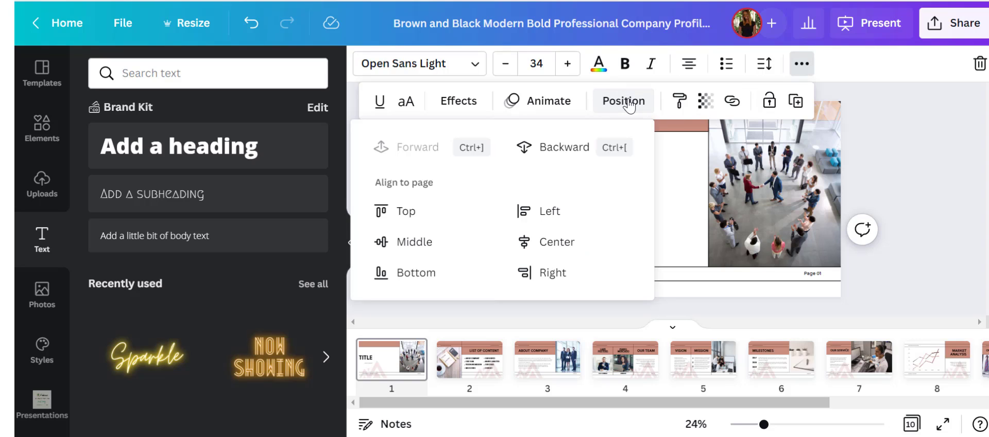
left_click(553, 215)
left_click(693, 226)
left_click(490, 303)
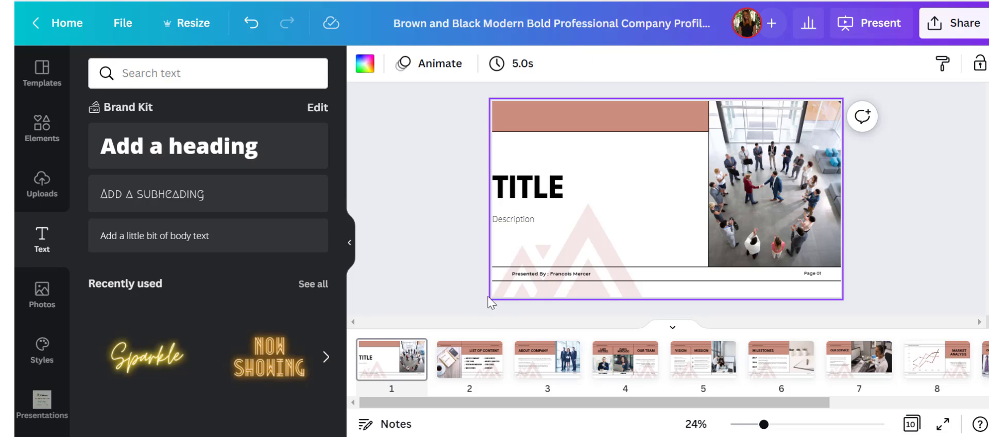
Group the TITLE and Description text boxes again and move the group slightly right and up, away from the page edge
left_click(507, 193)
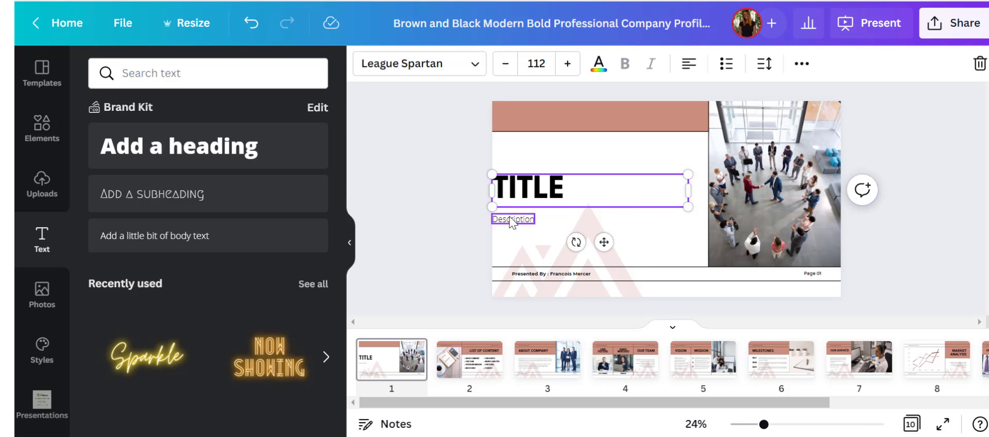
left_click(511, 220, "shift")
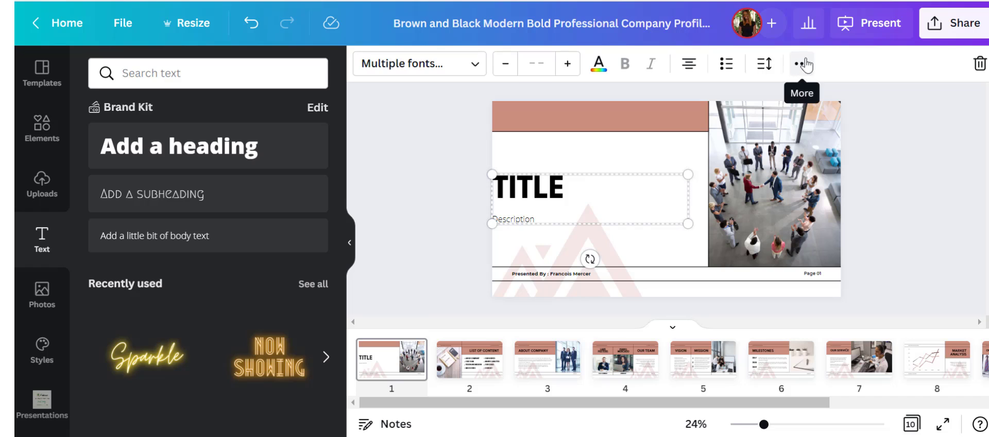
right_click(646, 191)
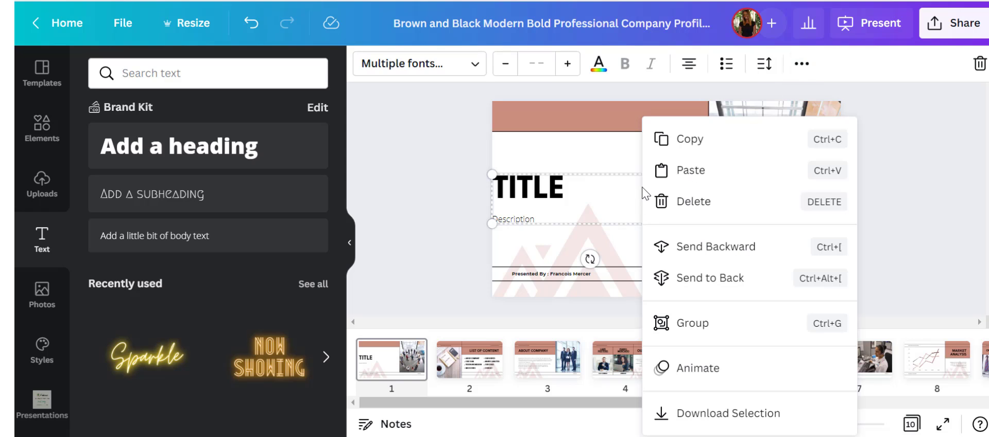
left_click(658, 322)
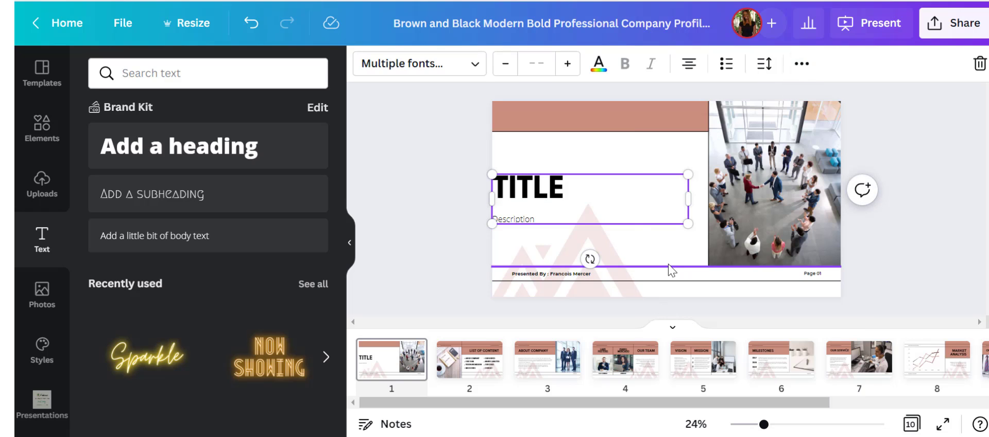
mouse_move(606, 213)
left_mouse_down()
mouse_move(625, 206)
mouse_move(612, 199)
left_mouse_up()
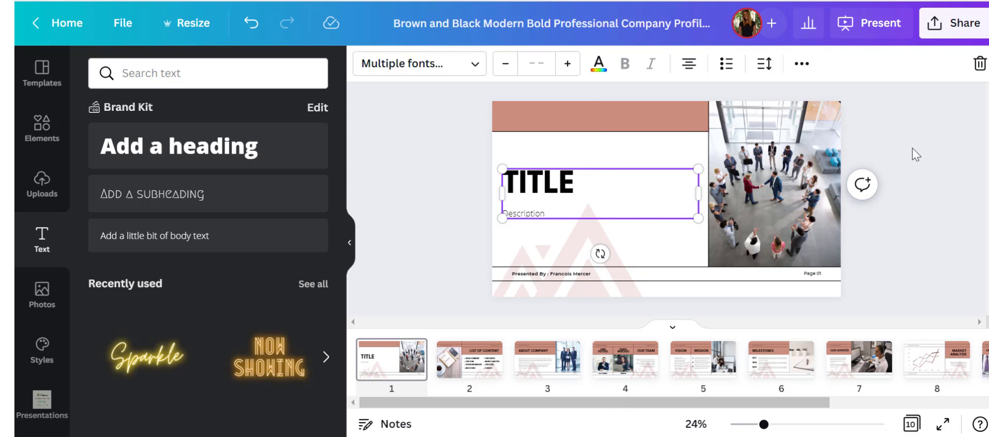
left_click(903, 126)
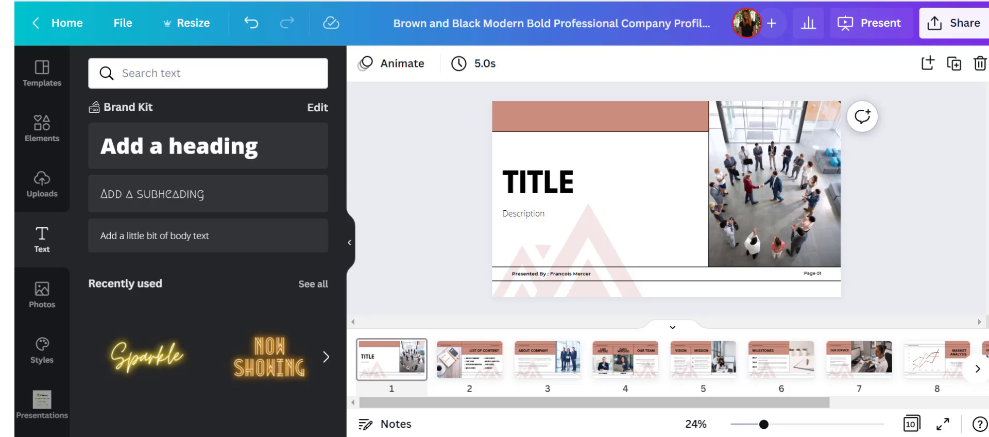
Delete the pale triangle graphic and the "Presented By" text line from the title slide
left_click(592, 243)
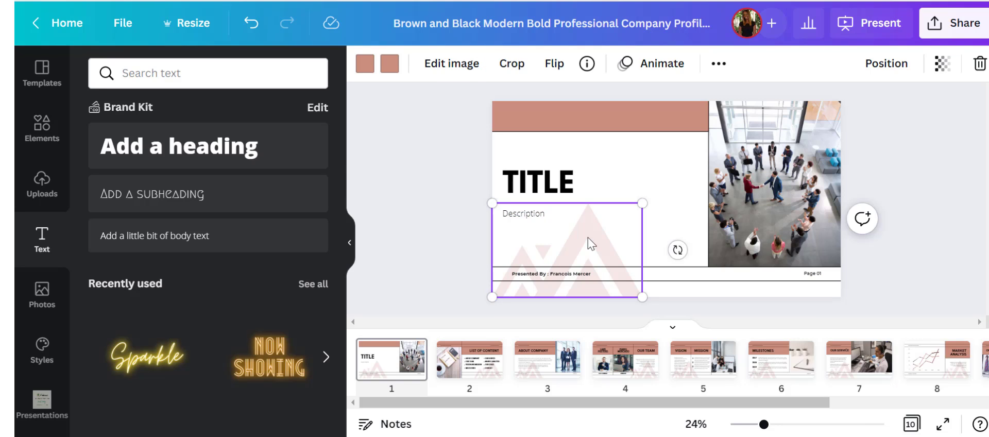
key("Escape")
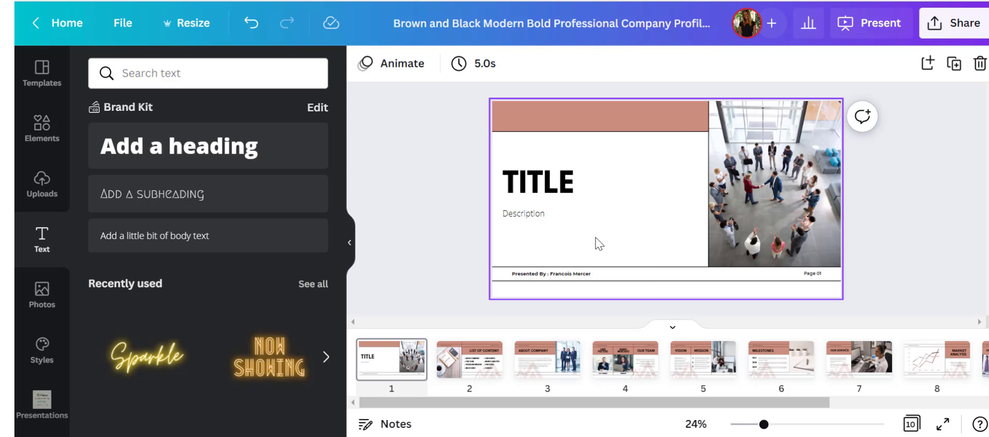
left_click(570, 274)
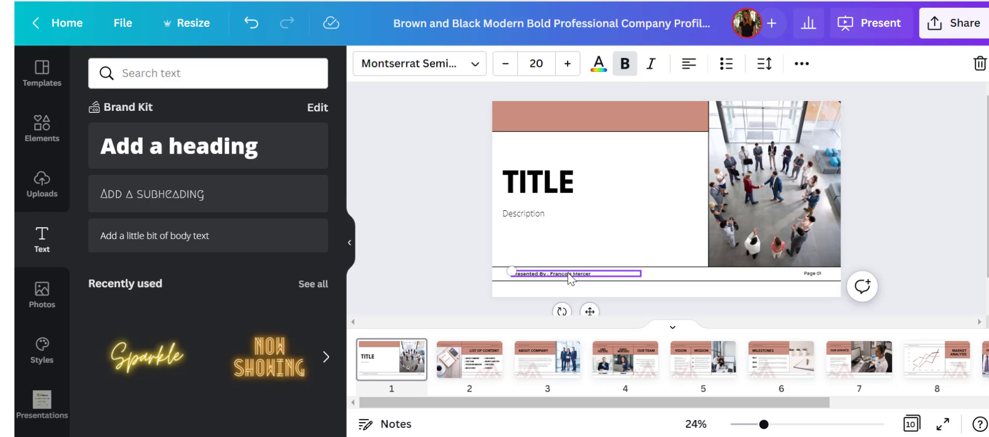
key("Escape")
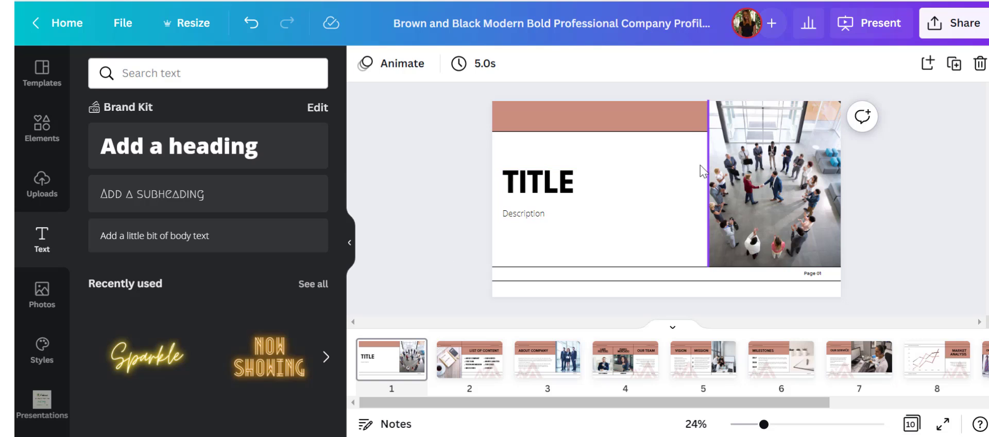
Search the photo library for "office" and look through the results for a replacement title slide picture
left_click(787, 155)
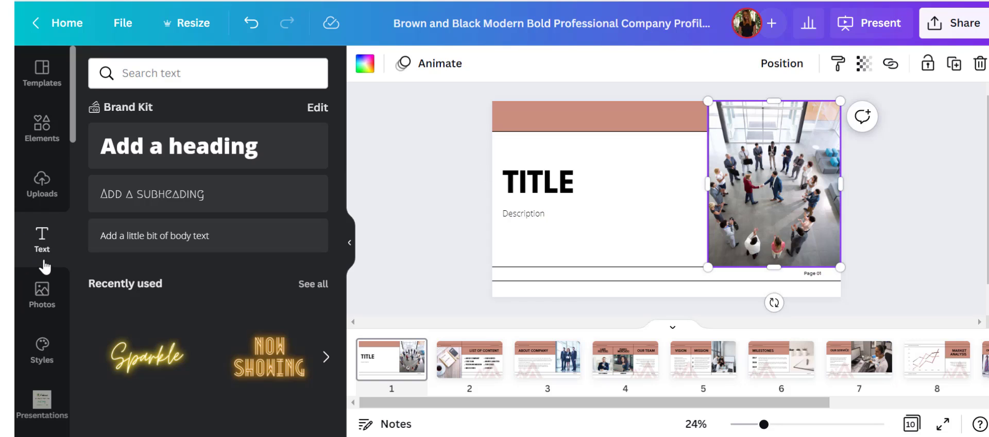
left_click(44, 302)
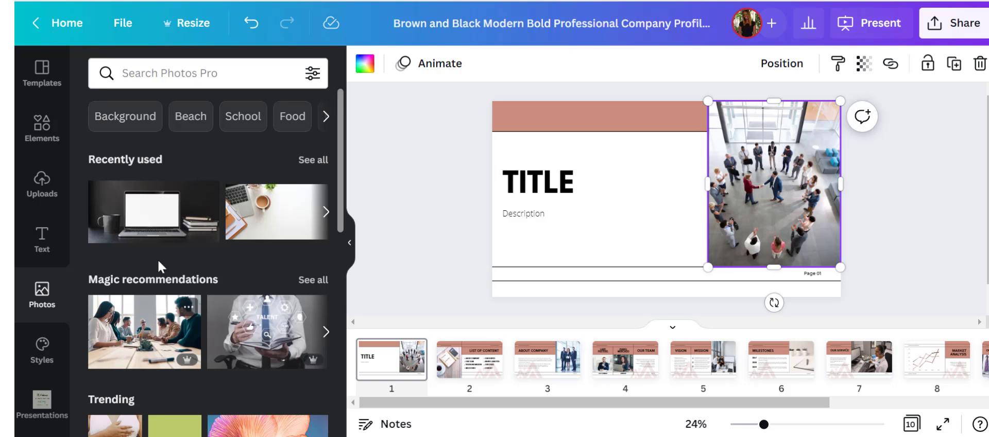
left_click(189, 74)
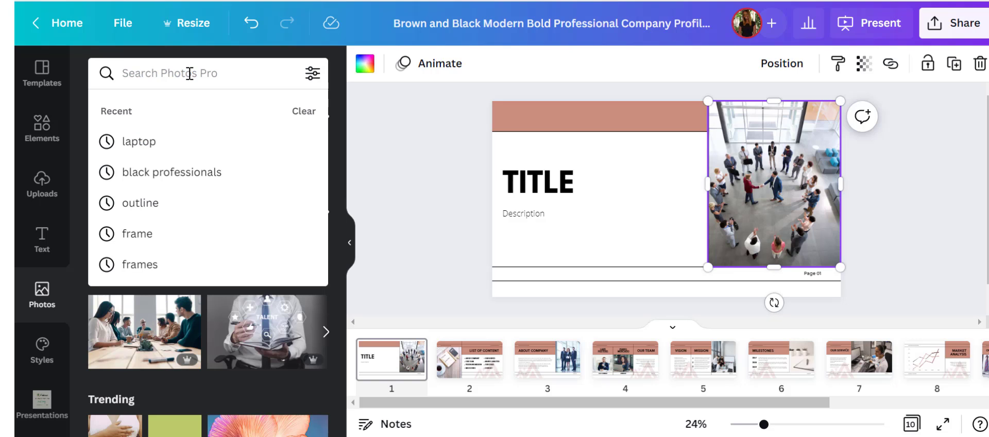
type("office")
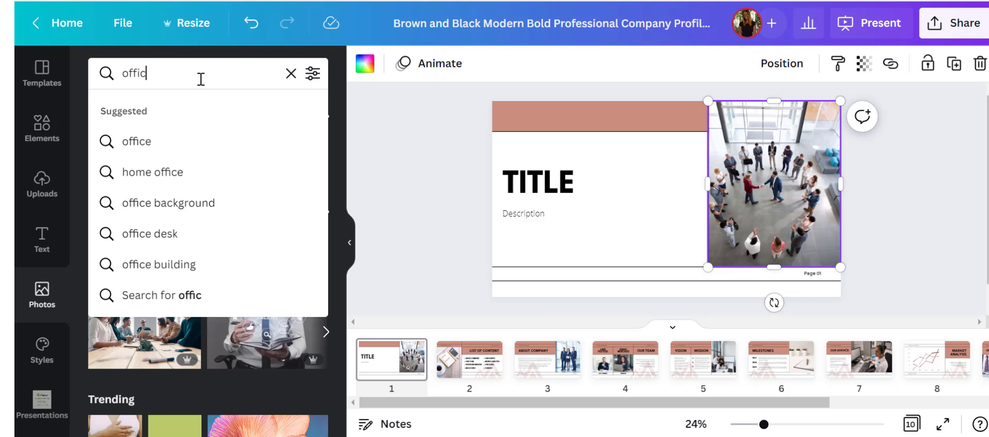
key("Return")
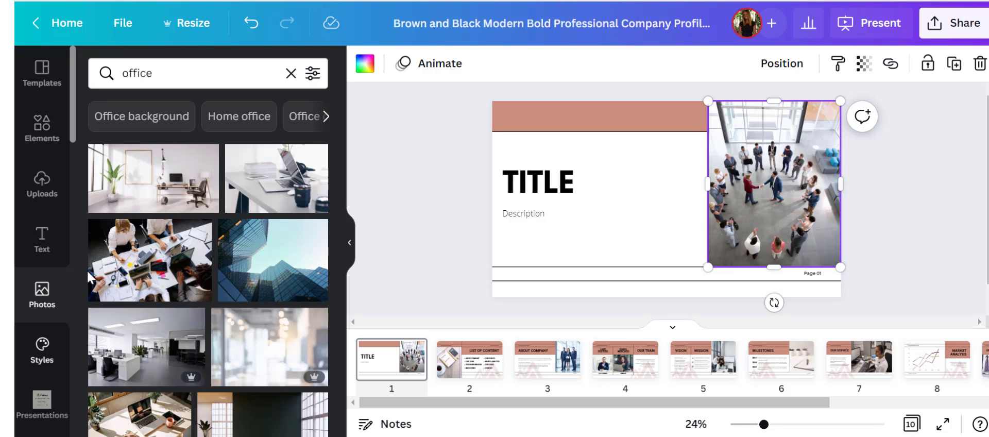
scroll(152, 330, "down", 4)
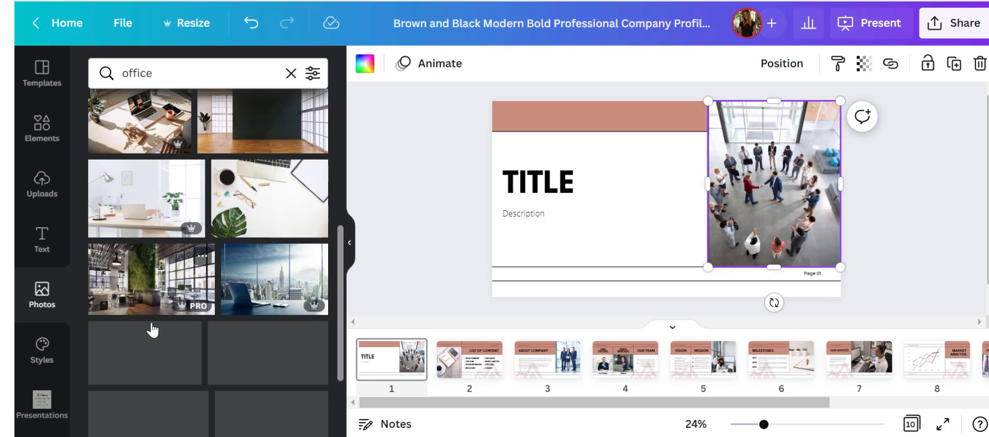
scroll(152, 328, "down", 2)
scroll(152, 329, "up", 5)
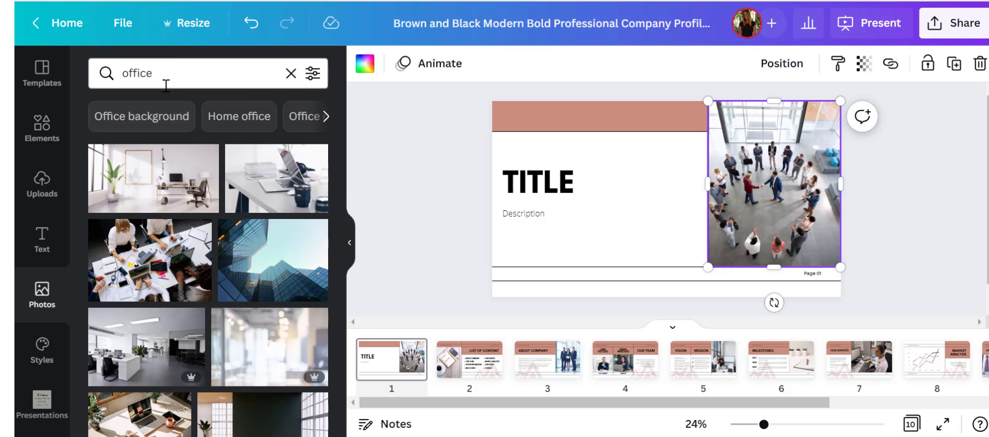
Search the photo library for "laptop" instead of "office"
left_click_drag(163, 76, 54, 118)
type("lap")
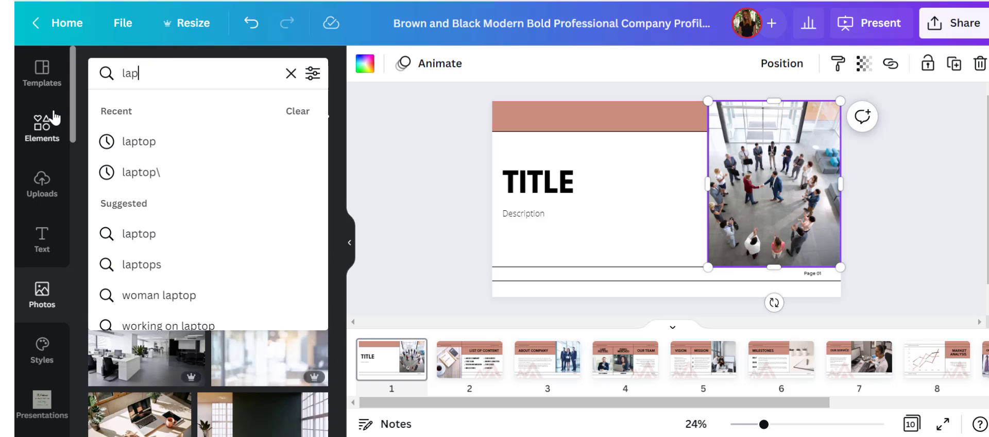
type("top")
key("Return")
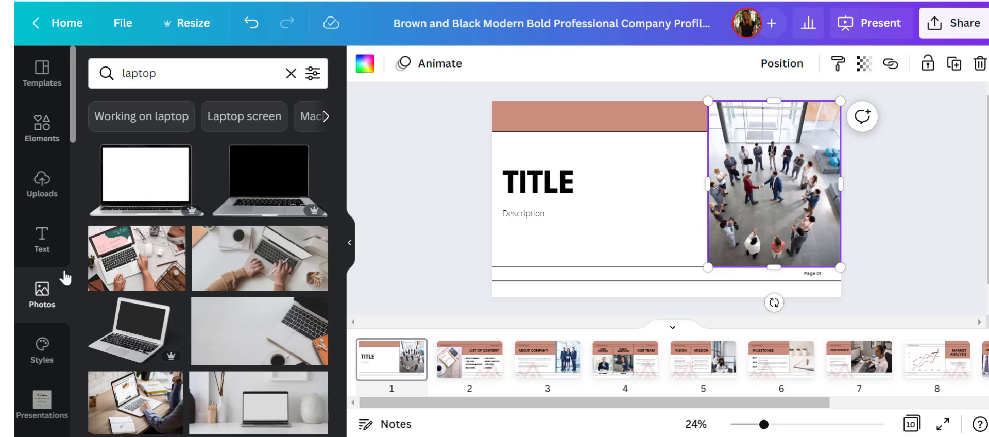
Fill the title slide's image frame with the photo of a laptop and mug against a black background
scroll(117, 288, "down", 5)
scroll(117, 289, "down", 5)
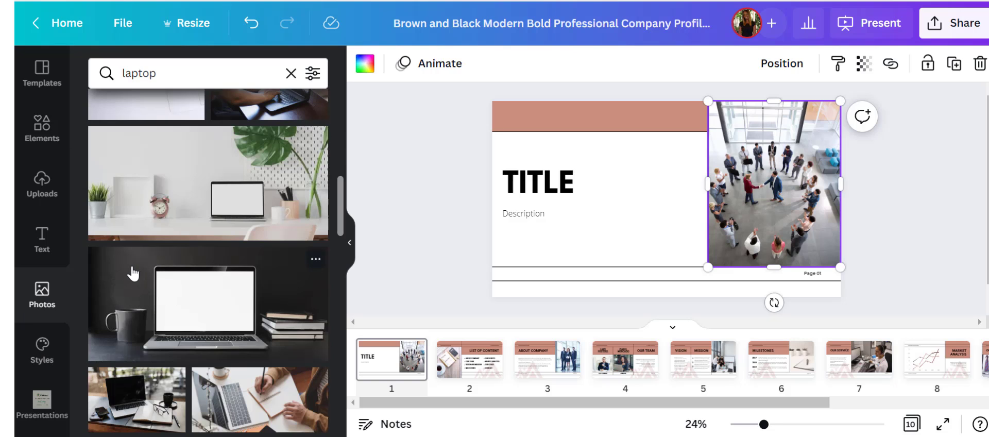
left_click_drag(133, 274, 666, 141)
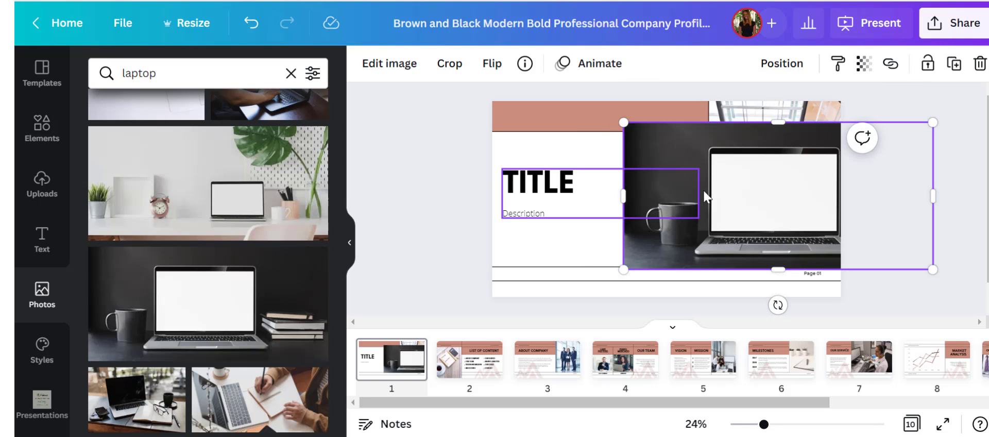
left_click_drag(742, 185, 762, 189)
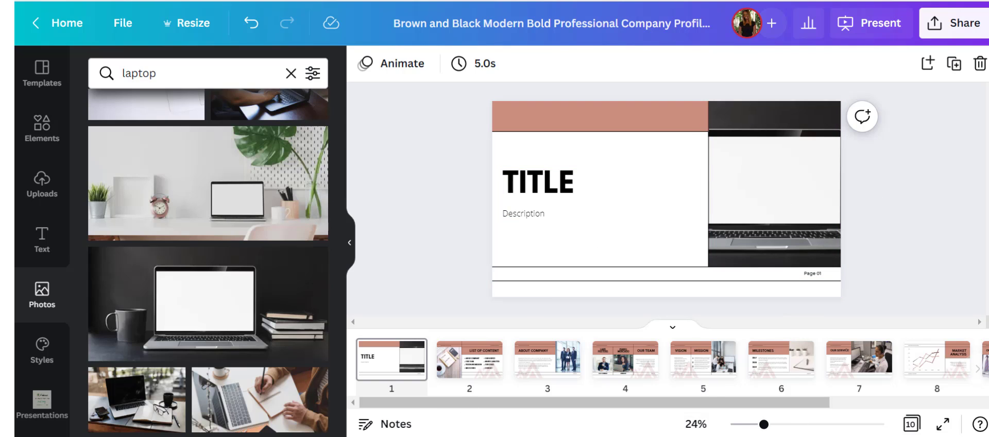
Undo filling the image frame with the laptop photo and delete the loose laptop photo from the slide
left_click(250, 24)
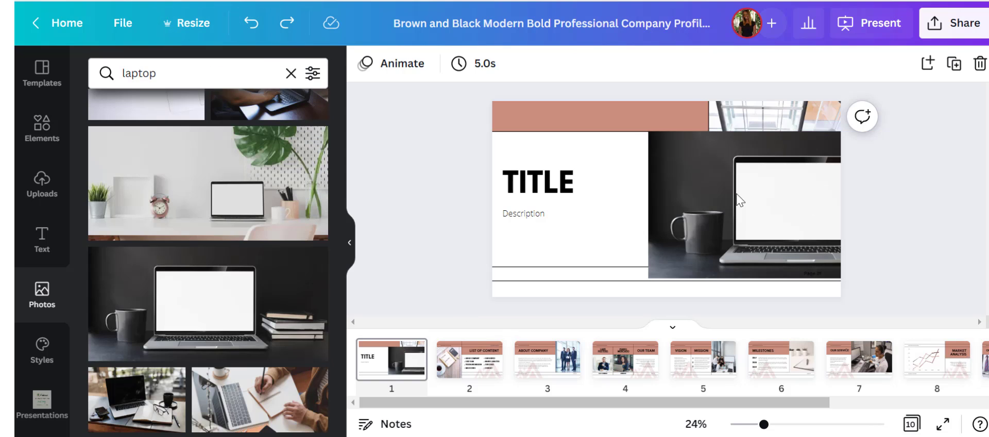
left_click(716, 162)
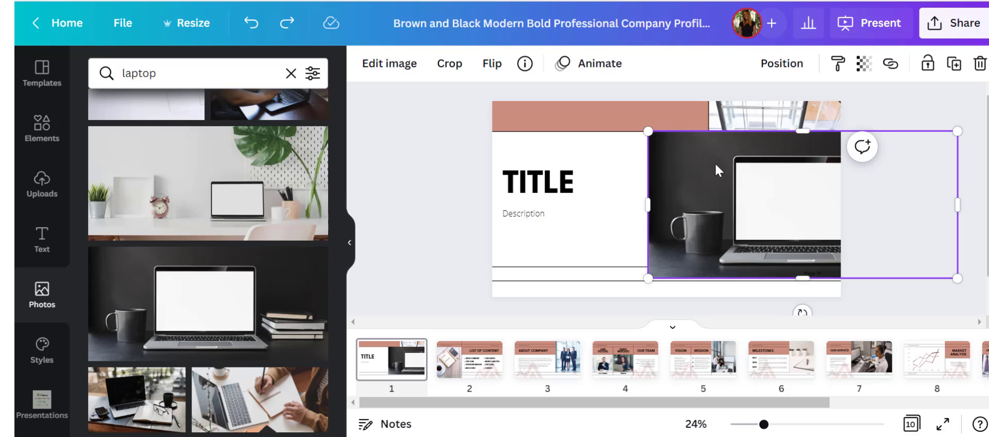
key("Delete")
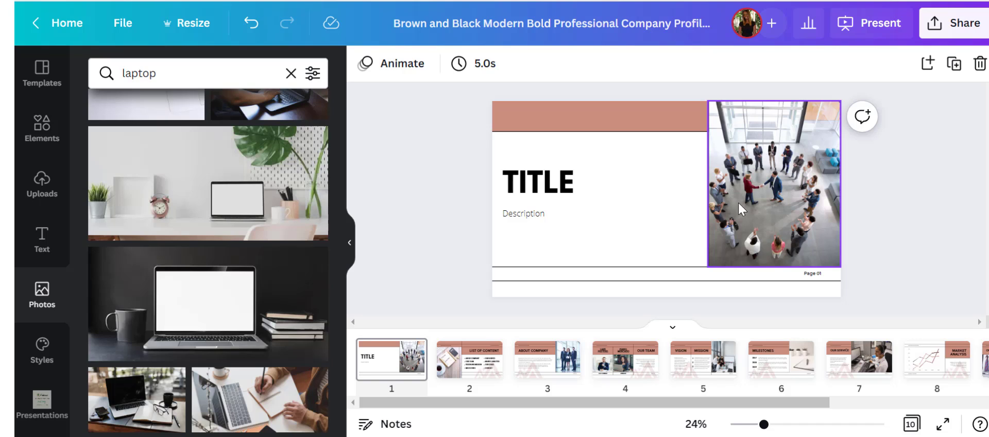
Delete the title slide's group photo with its frame and the vertical line beside the coloured bar
left_click(761, 149)
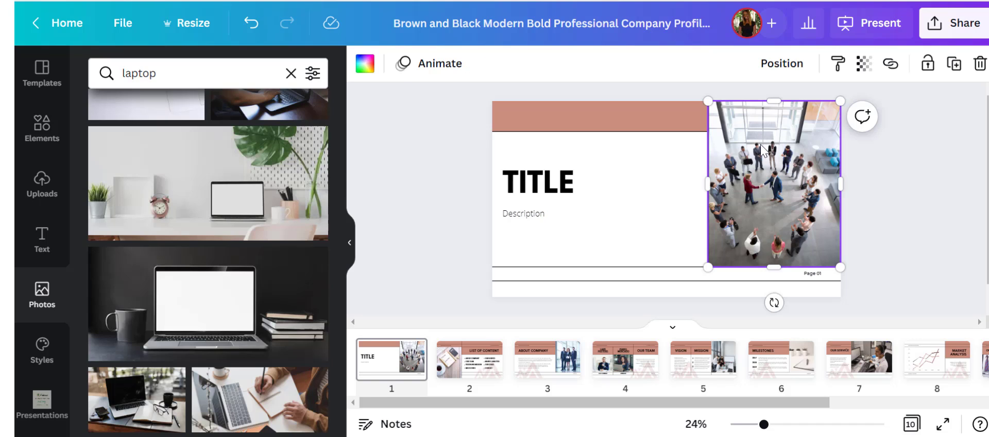
key("Delete")
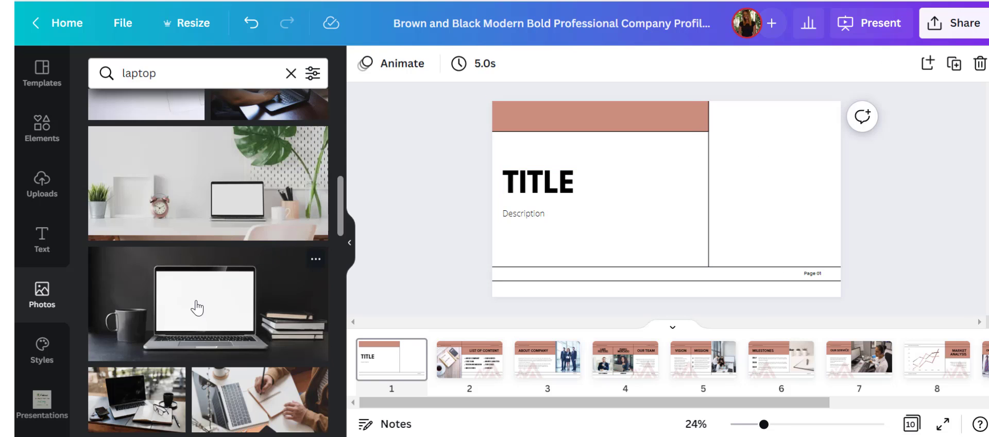
left_click_drag(198, 308, 657, 190)
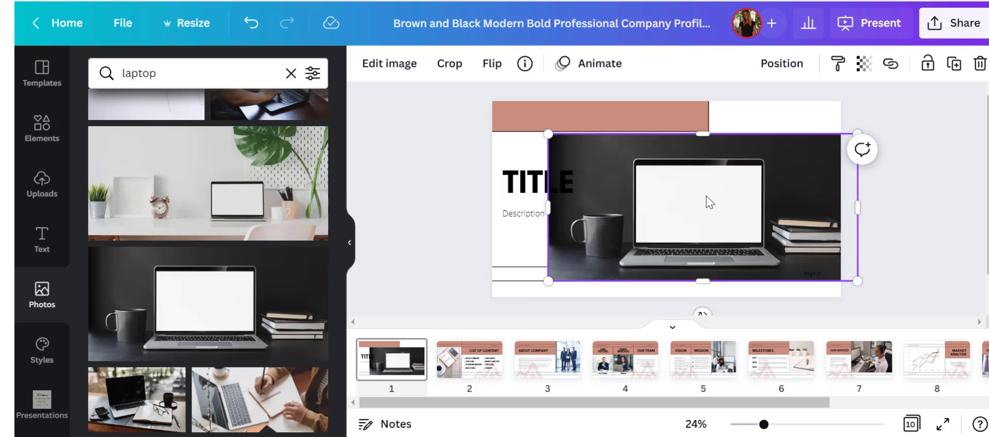
left_click(256, 30)
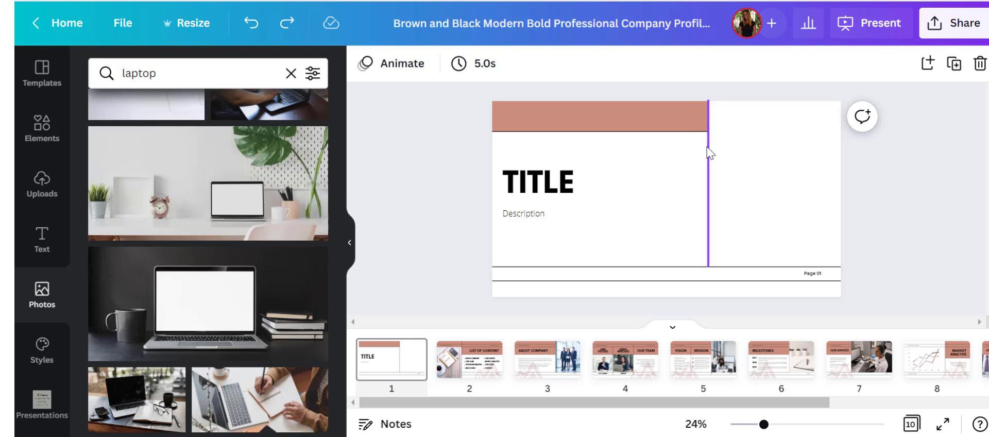
left_click(708, 194)
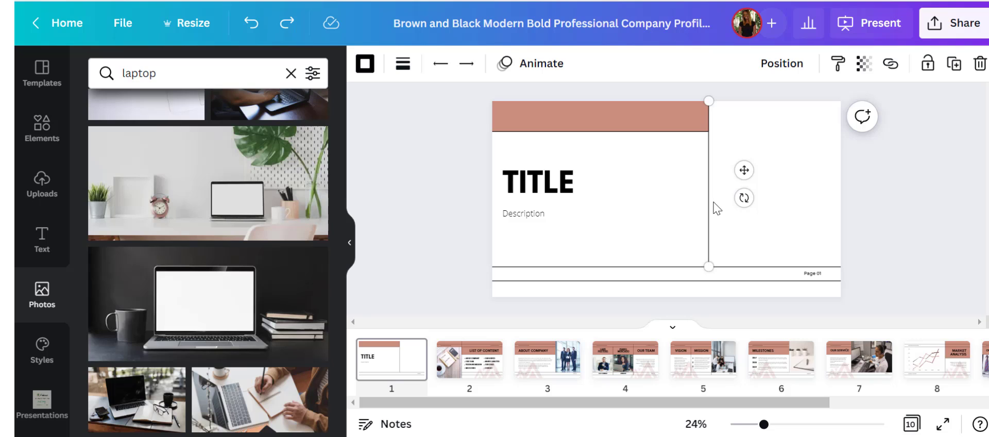
key("Delete")
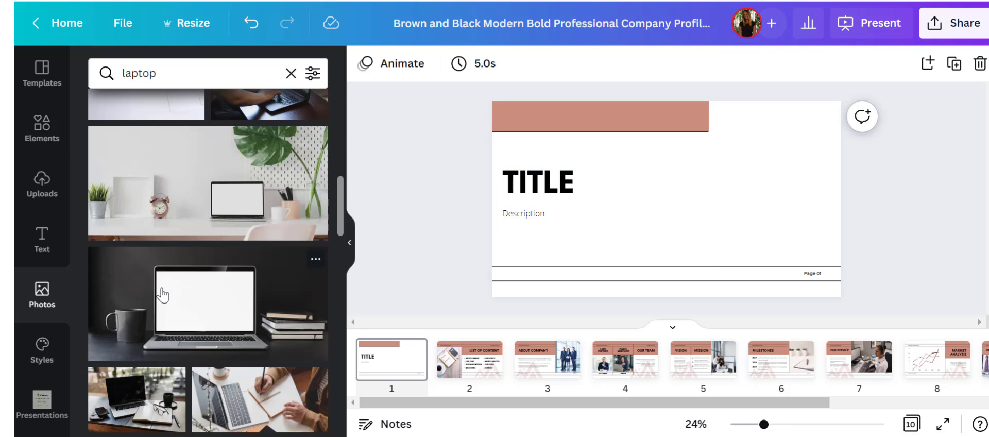
Add the photo of a laptop and mug on black beside the title, scaled down, and trim its left, top and right edges slightly
left_click_drag(161, 287, 609, 192)
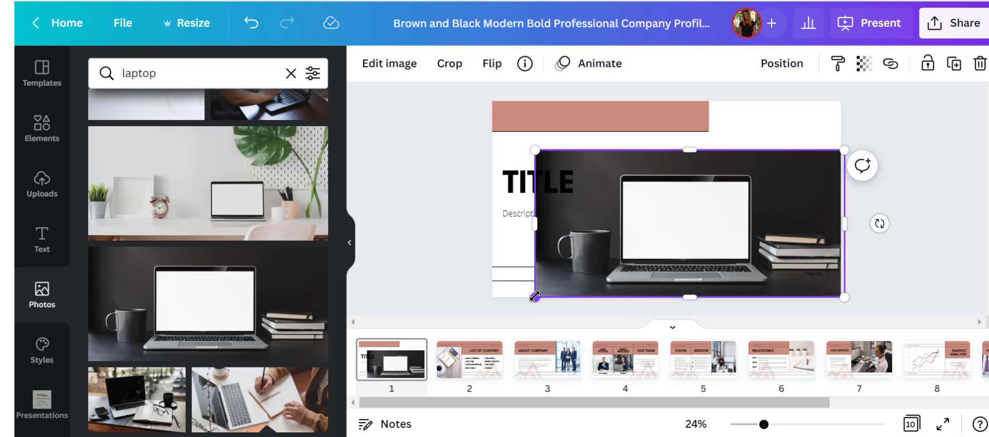
left_click_drag(535, 296, 607, 258)
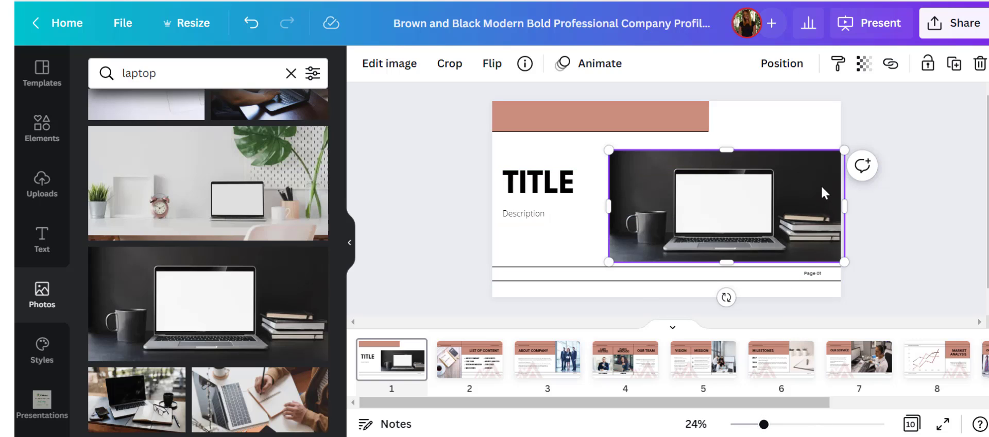
left_click(443, 72)
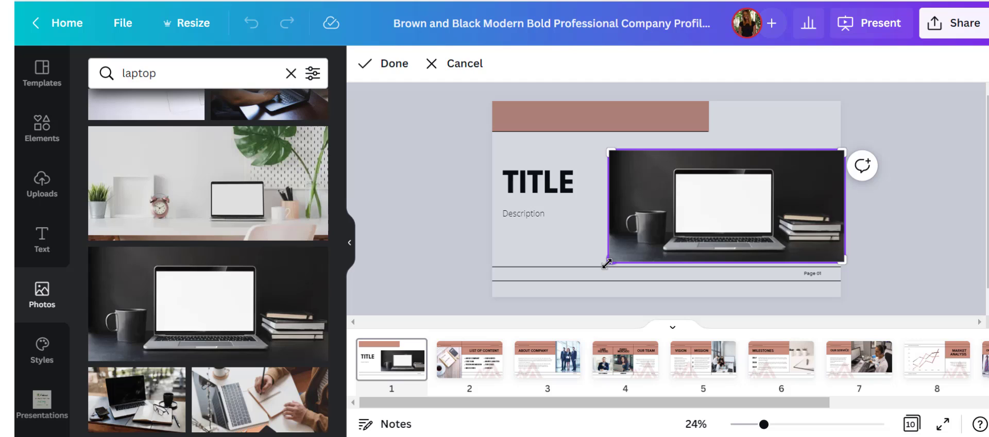
left_click_drag(607, 262, 621, 265)
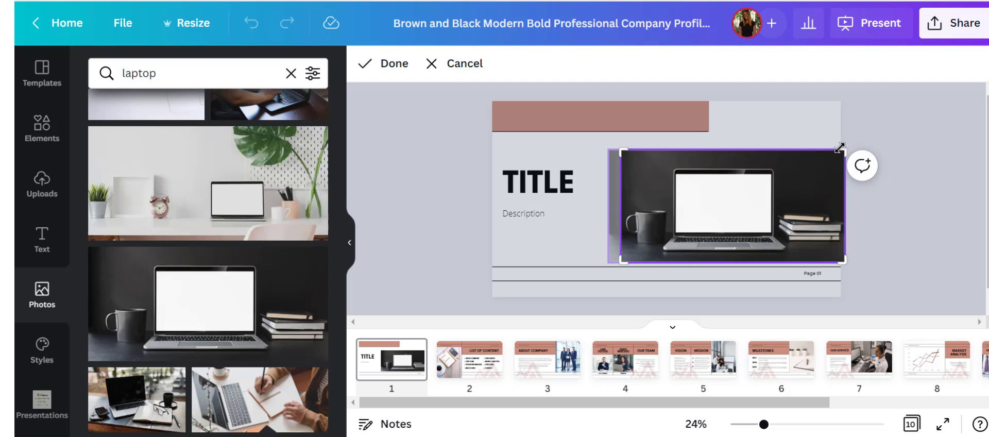
left_click_drag(841, 149, 842, 154)
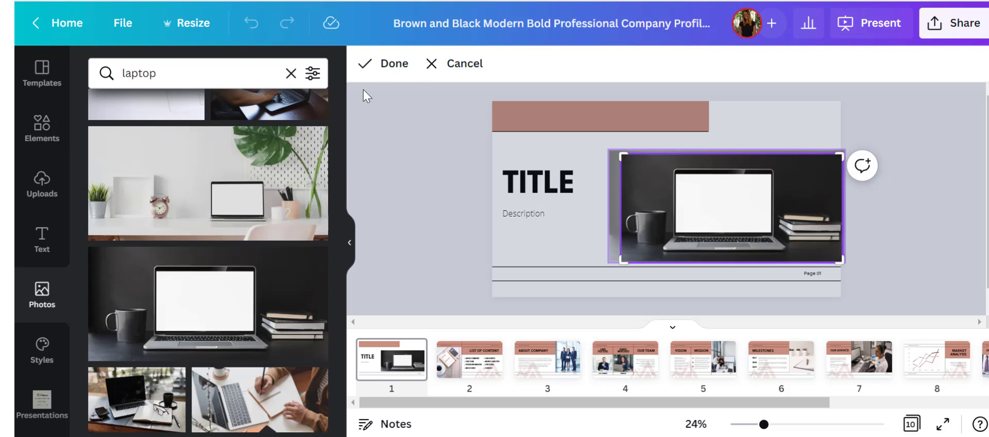
left_click(390, 64)
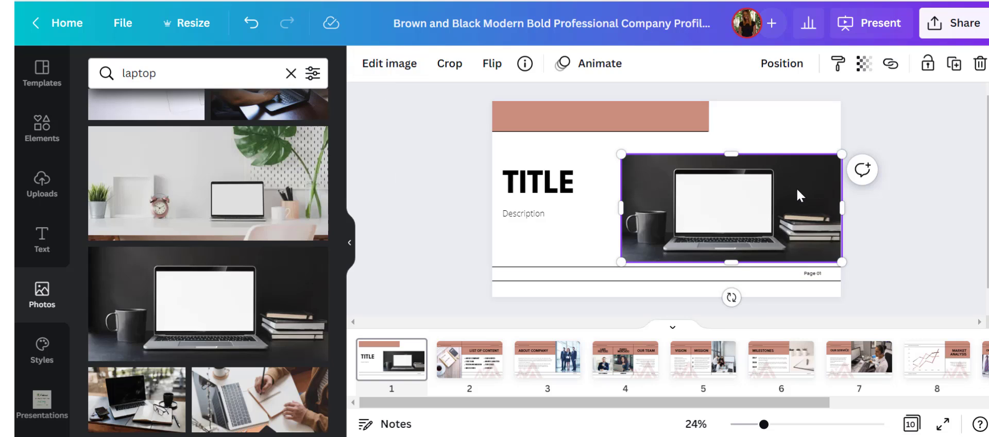
left_click_drag(815, 183, 801, 186)
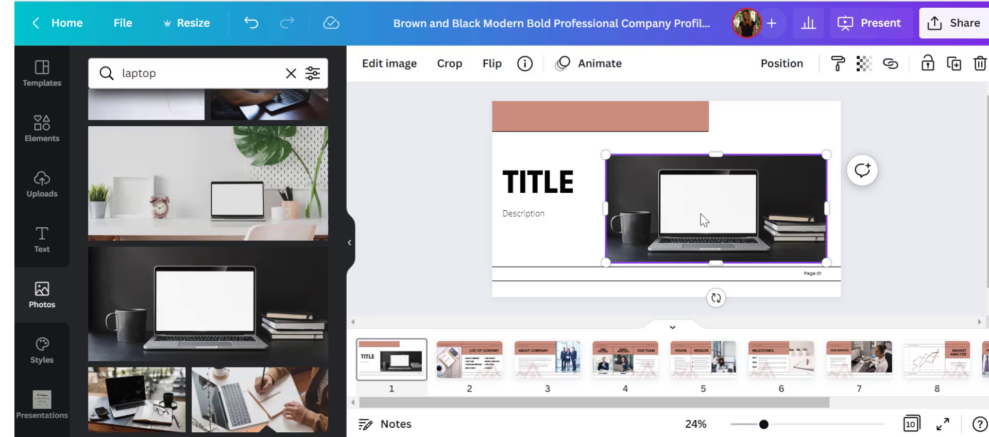
Remove the background from the title slide's laptop photo with the background remover
left_click(379, 66)
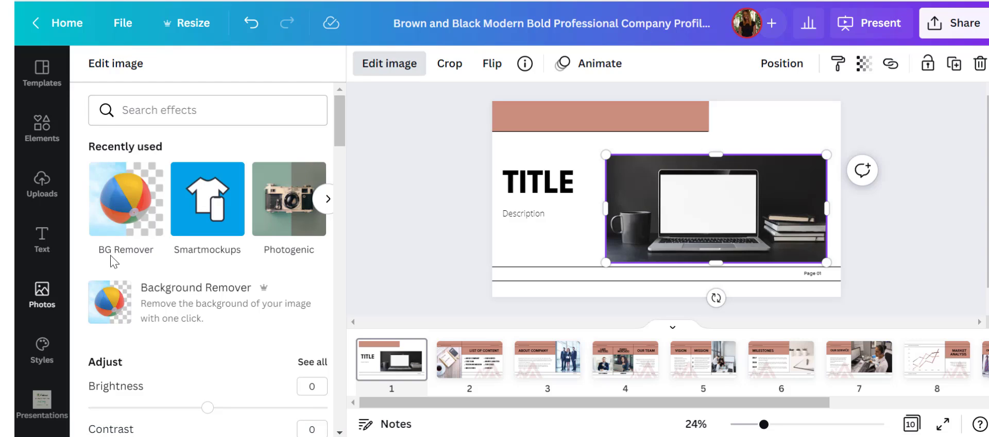
left_click(120, 212)
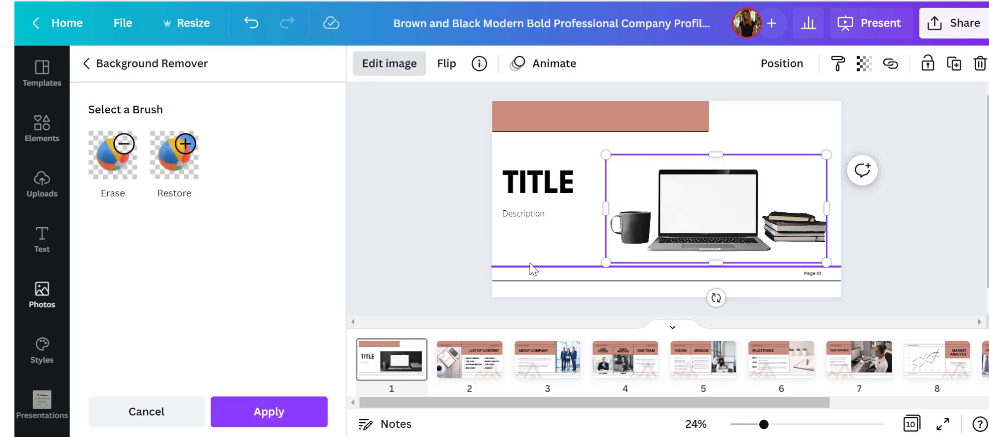
left_click(676, 206)
left_click(793, 132)
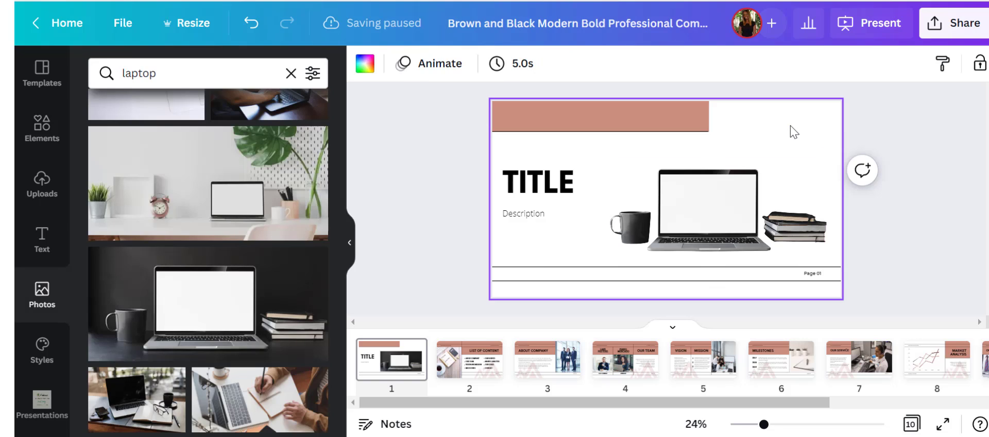
Enlarge the laptop cutout and place it between the coloured bar and the lower lines, beside the title text
left_click(744, 213)
left_click_drag(607, 265, 567, 257)
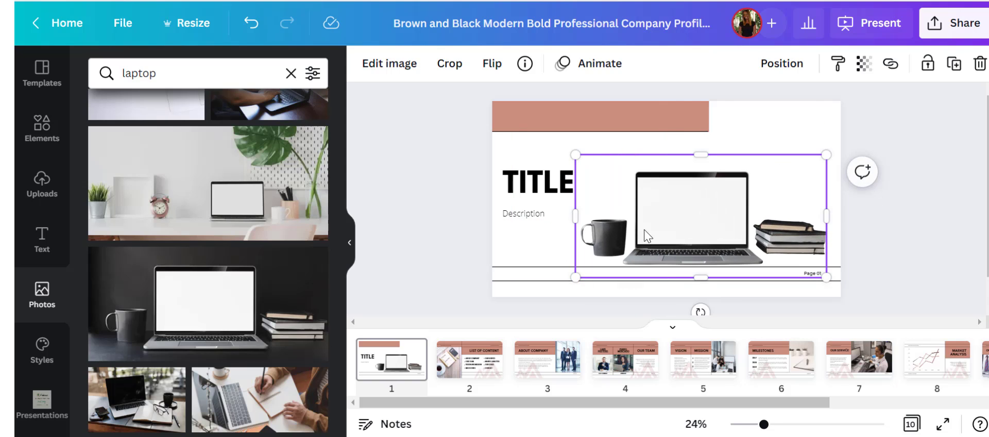
left_click_drag(664, 221, 688, 205)
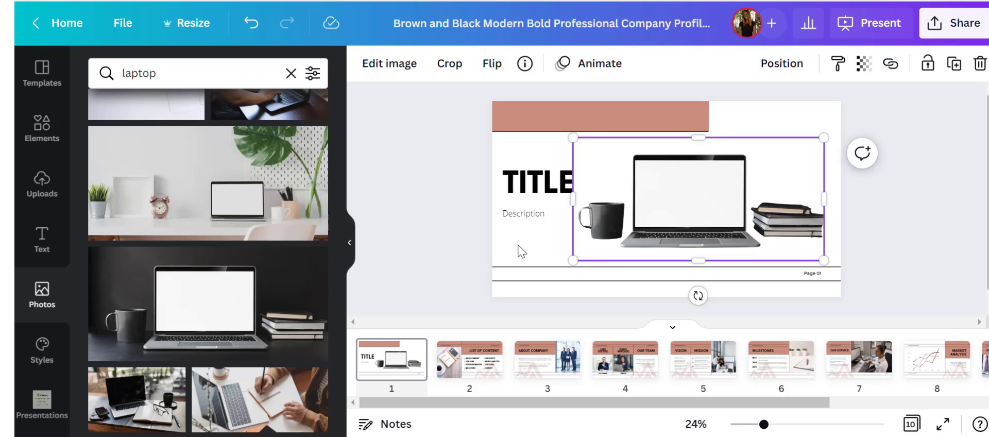
left_click(947, 220)
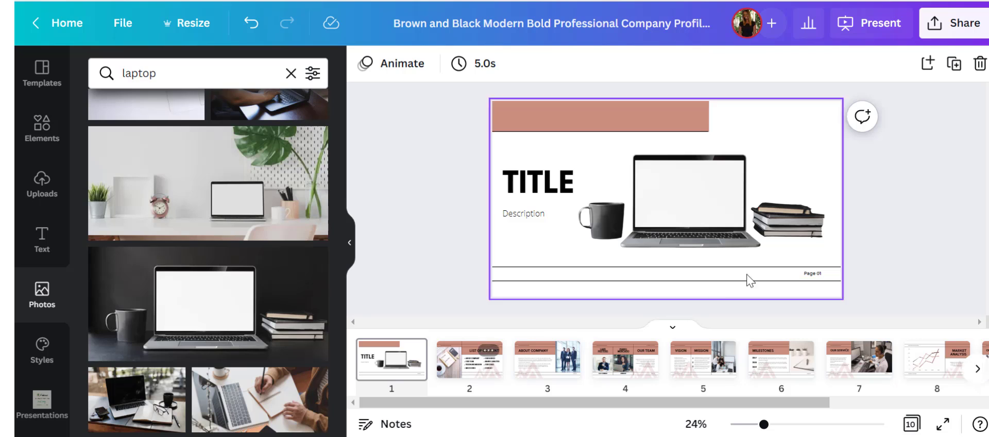
Delete the two lower horizontal lines and the page number from the List of Content slide
left_click(481, 380)
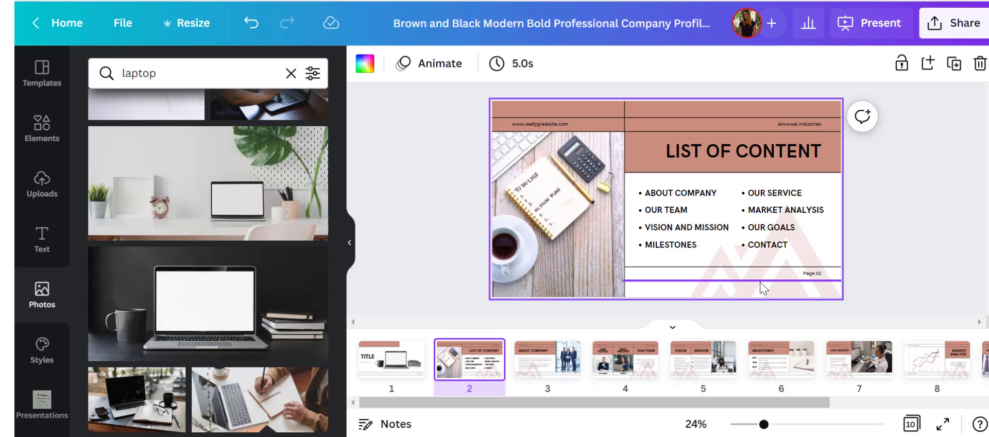
left_click(734, 281)
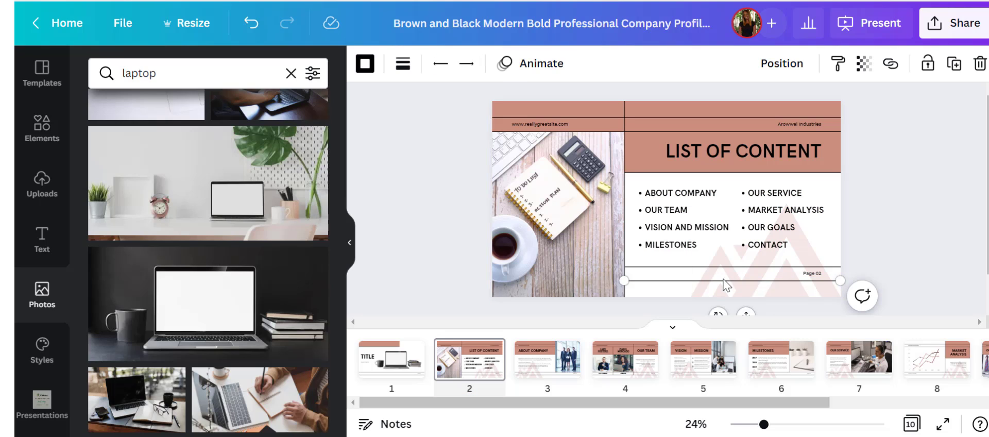
key("Delete")
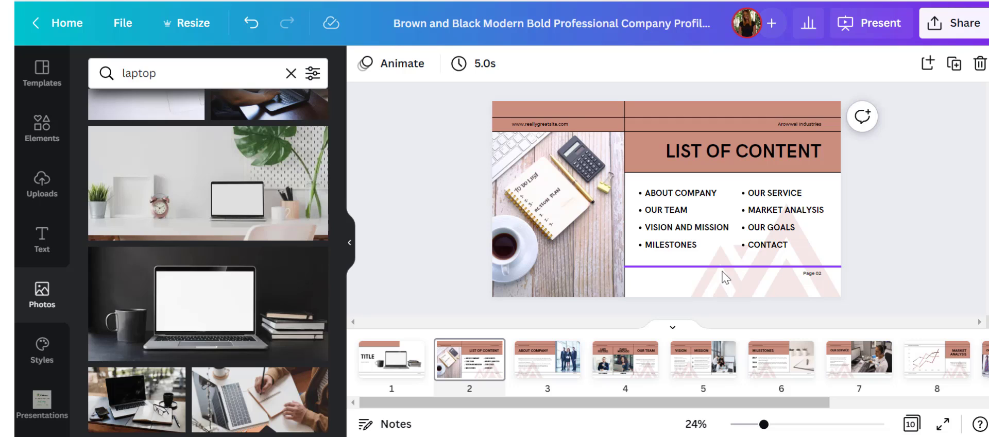
left_click(741, 267)
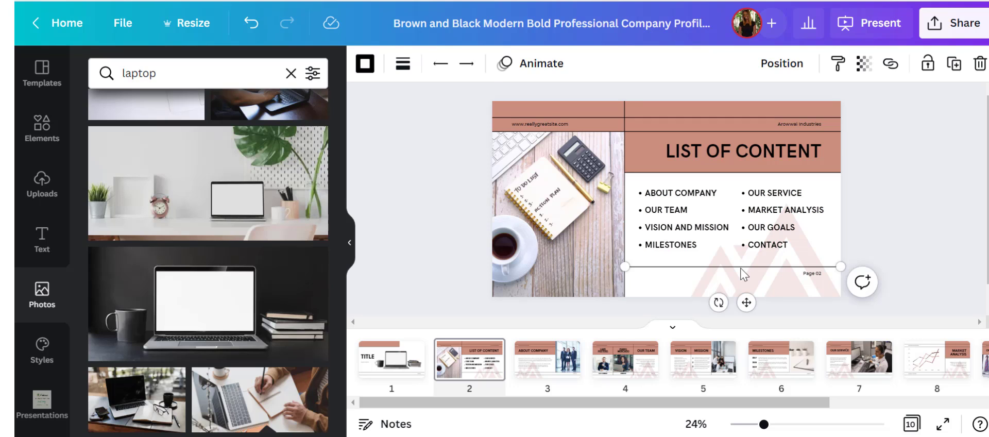
key("Delete")
left_click(811, 274)
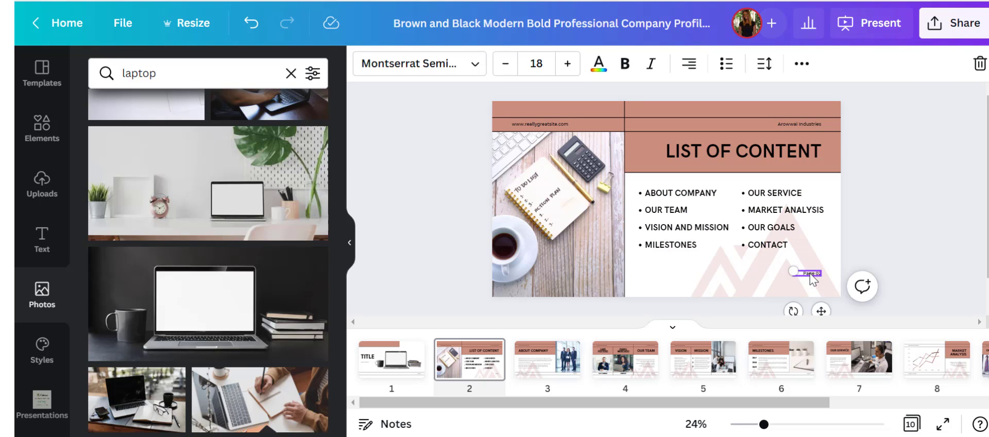
key("Delete")
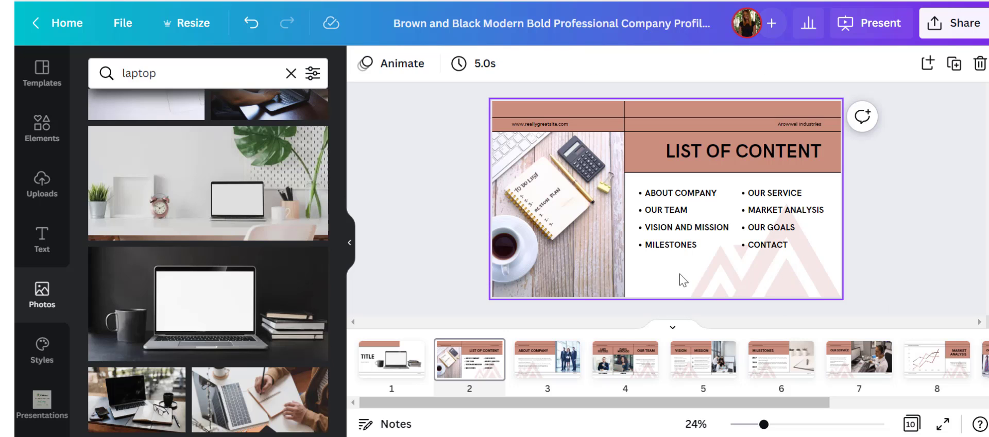
Delete the pale mountain-shaped graphic behind the content list on slide 2
left_click(736, 271)
mouse_move(733, 265)
left_mouse_down()
mouse_move(673, 311)
mouse_move(685, 209)
mouse_move(731, 278)
mouse_move(738, 270)
left_mouse_up()
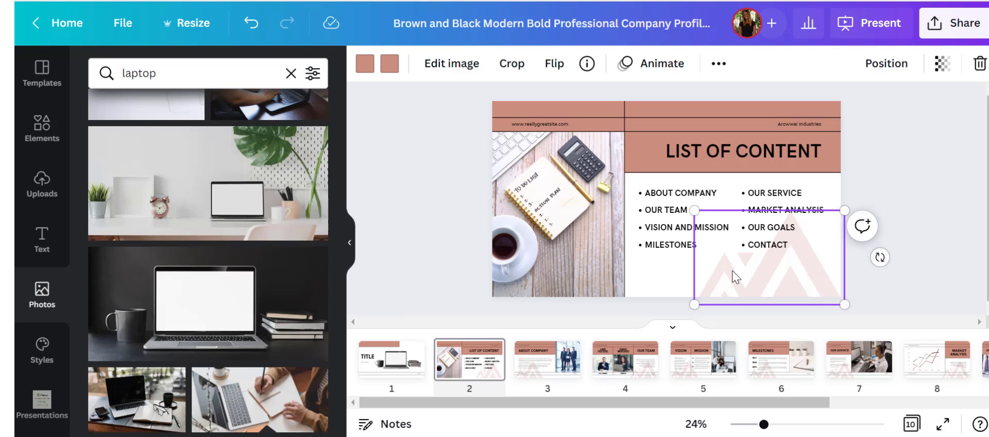
key("Delete")
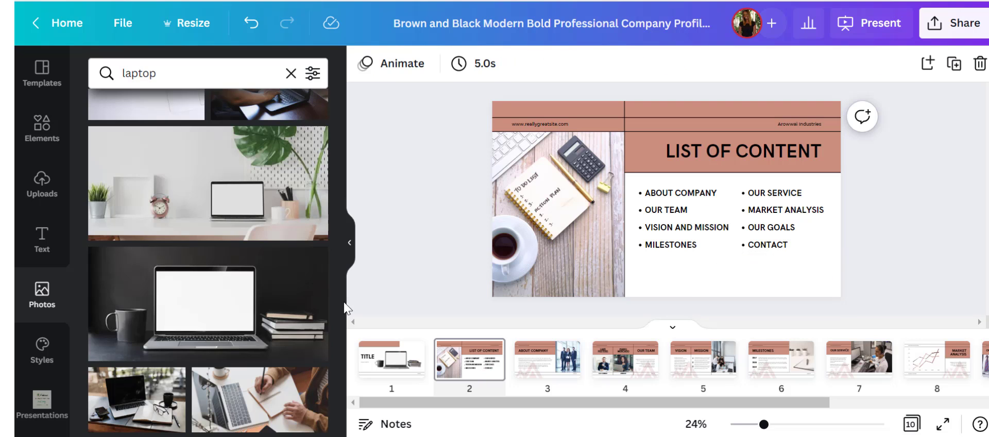
left_click(24, 115)
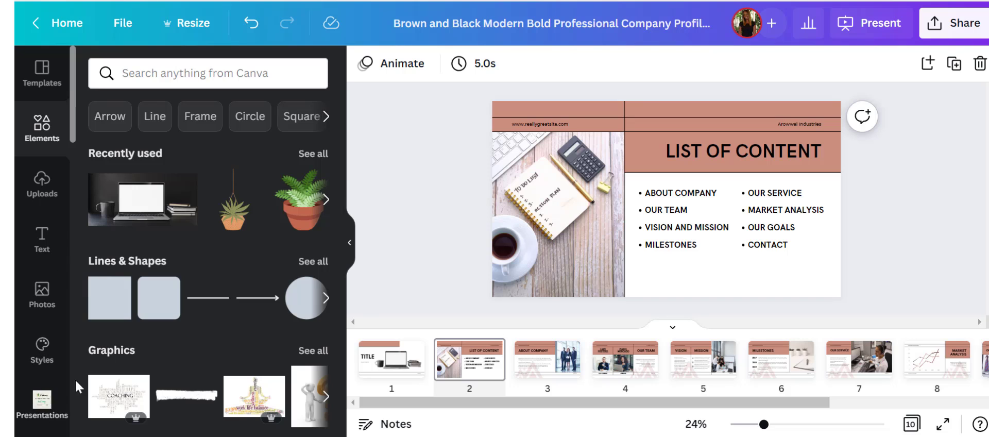
left_click(47, 184)
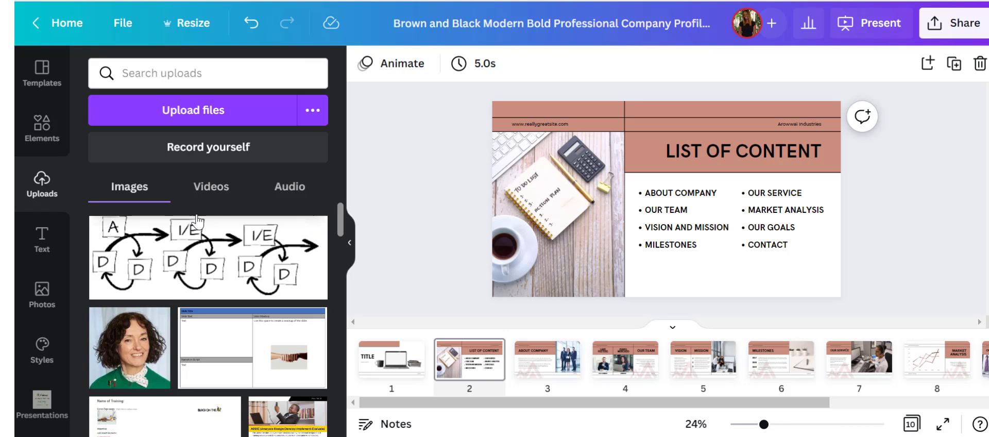
left_click(204, 109)
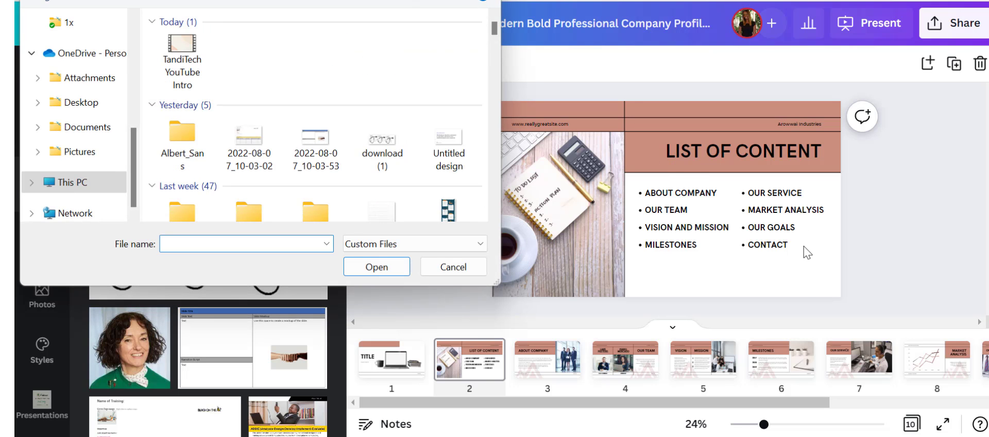
left_click(457, 270)
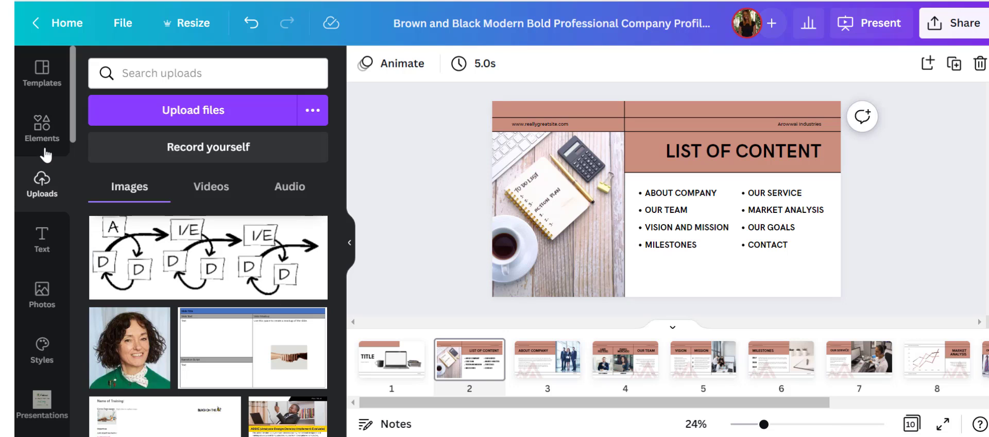
Search the elements library for "plants"
left_click(39, 135)
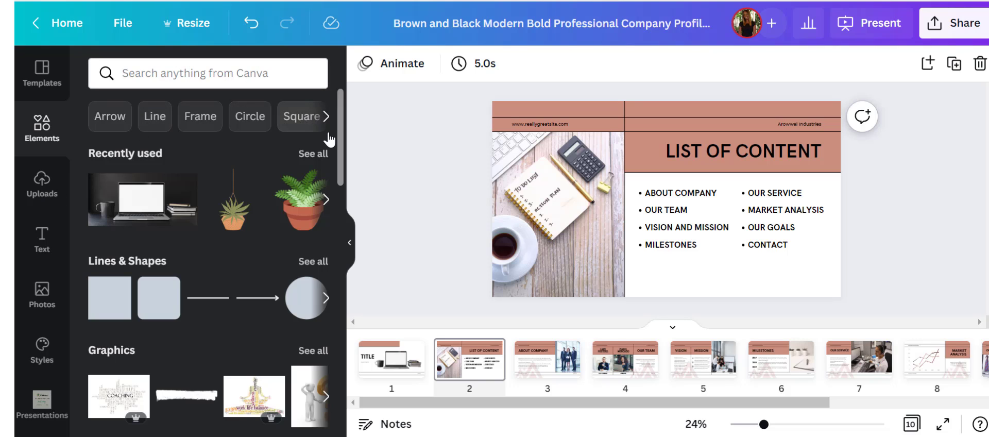
left_click(144, 66)
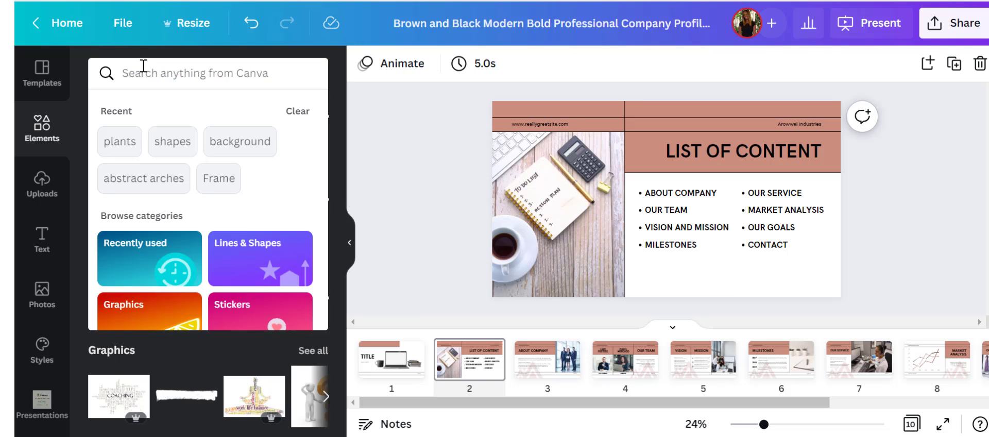
type("plants")
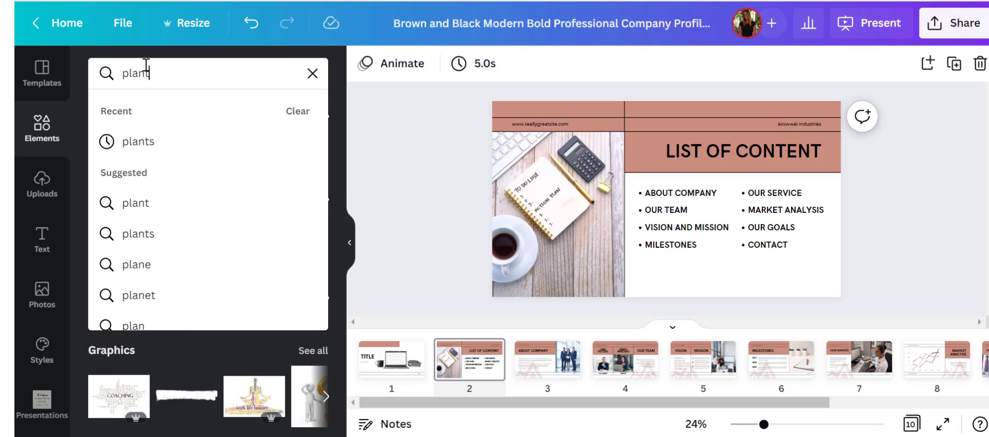
left_click(142, 138)
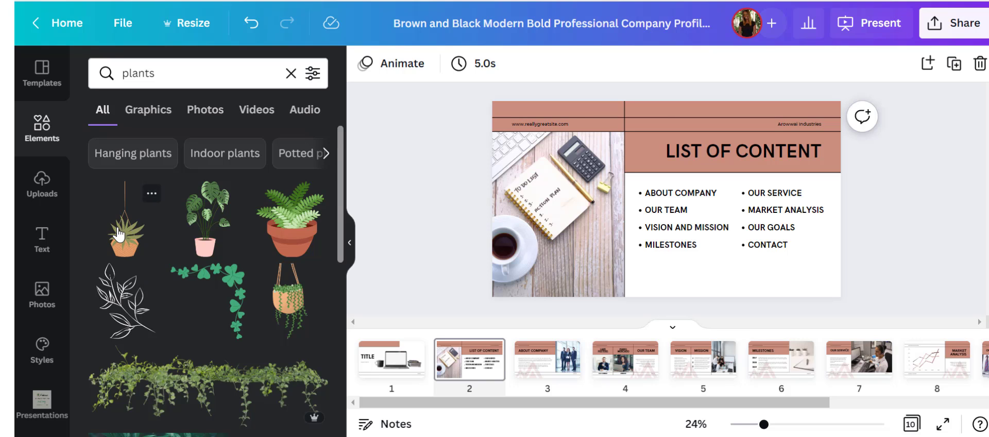
Add the hanging plant in an orange pot to the lower middle of slide 2's content list and recolour its darker green leaves dark brown
left_click_drag(128, 246, 744, 263)
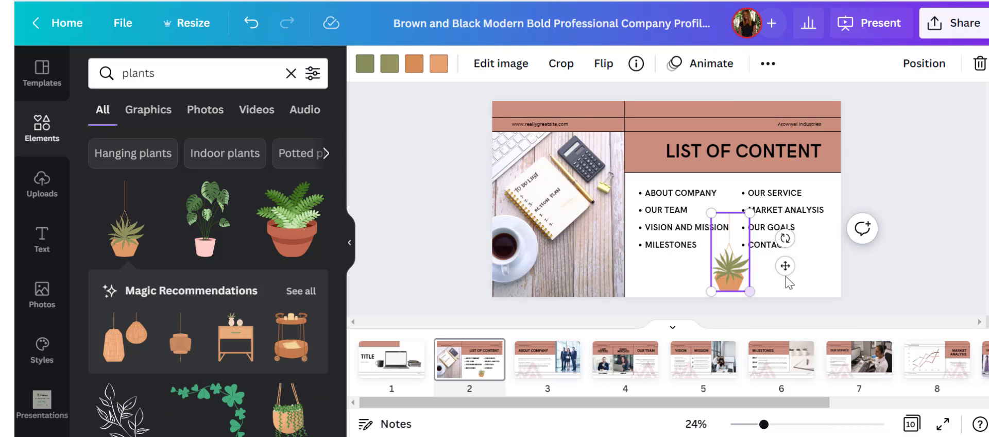
left_click(839, 291)
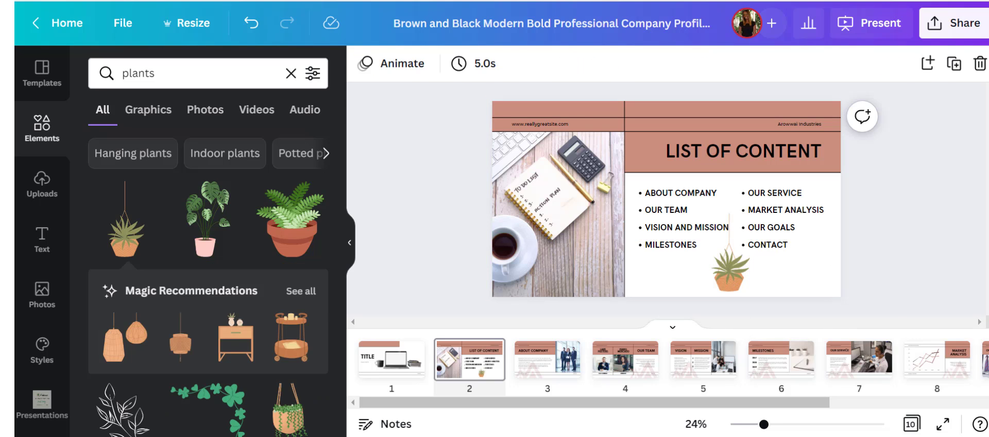
left_click(721, 263)
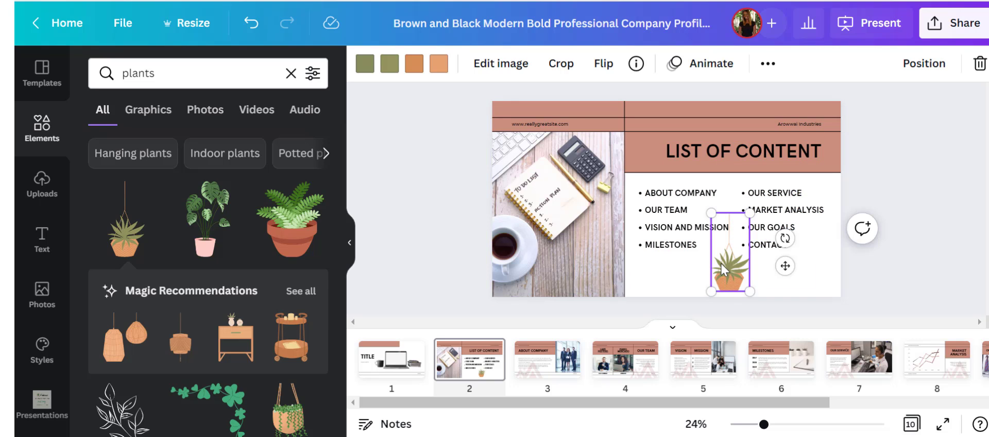
left_click(366, 62)
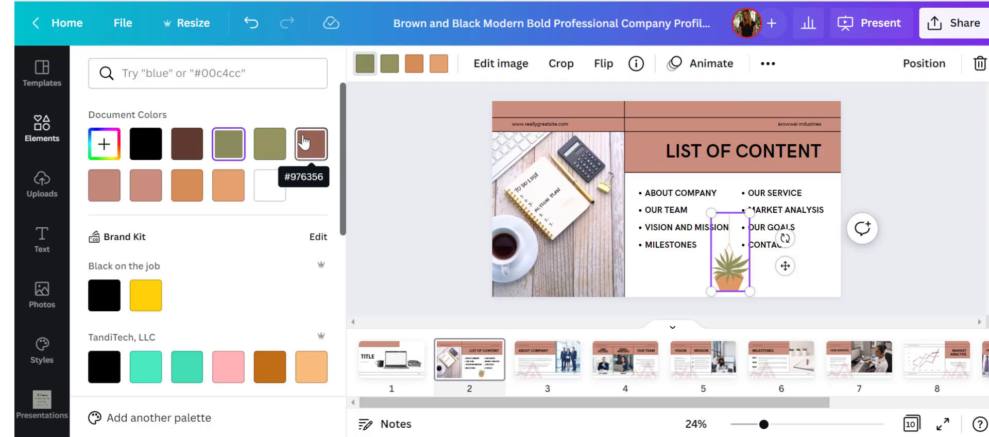
left_click(181, 143)
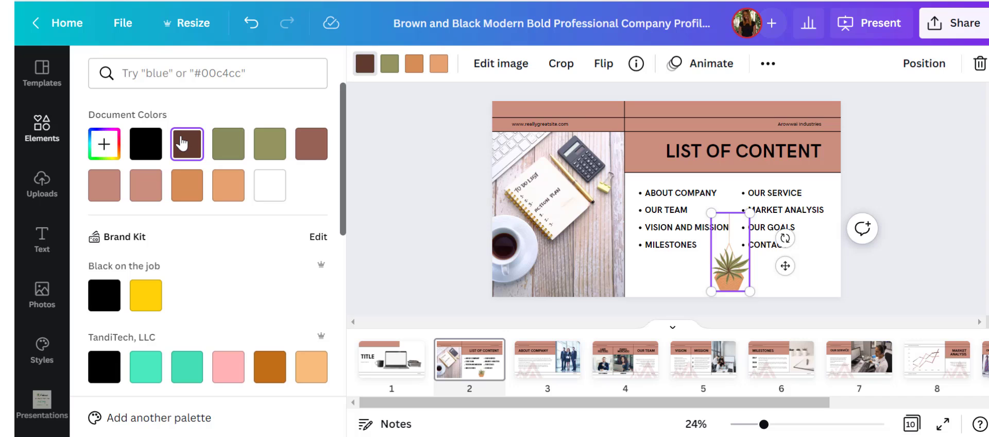
Recolour the plant graphic's darker orange pot area with a new custom bright blue, #1EB5ED
left_click(417, 72)
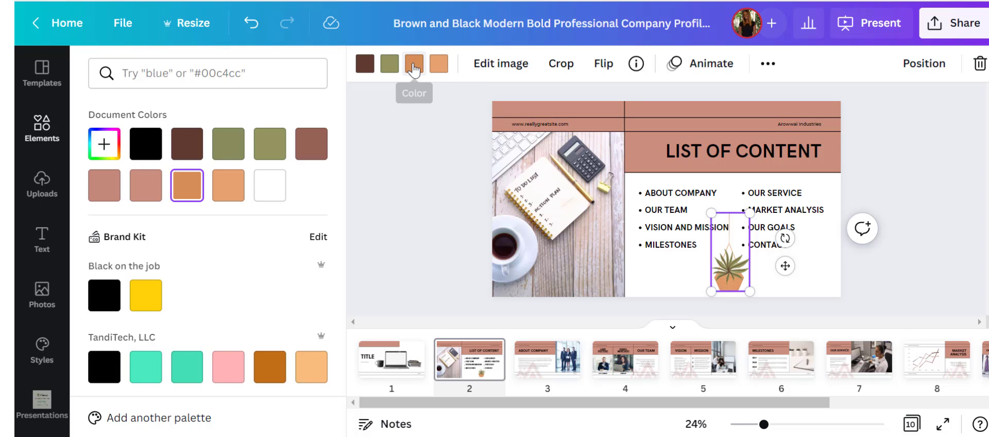
left_click(415, 63)
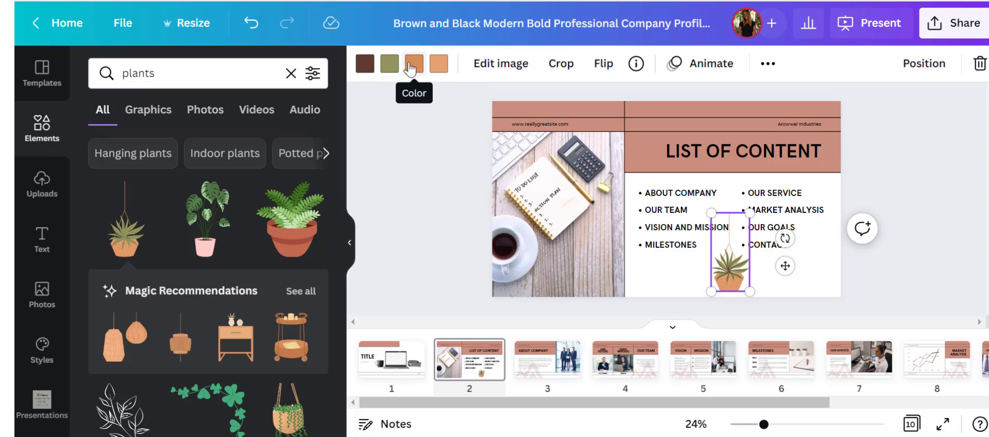
left_click(412, 63)
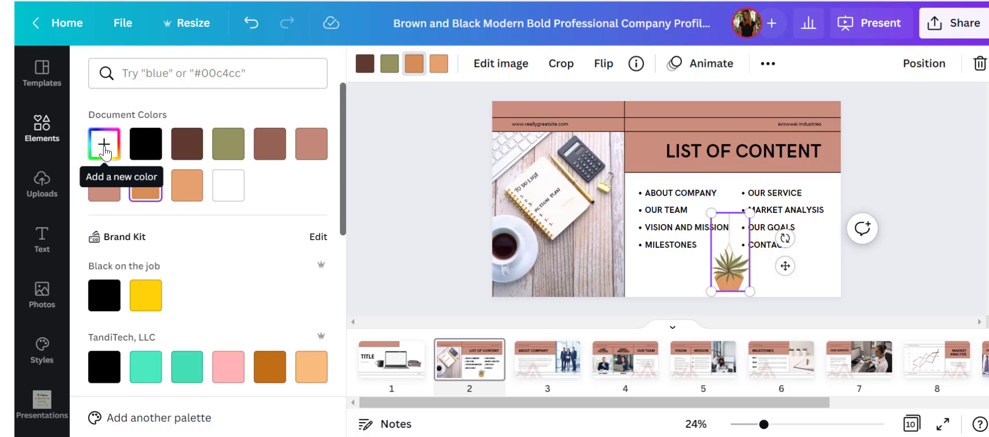
left_click(104, 149)
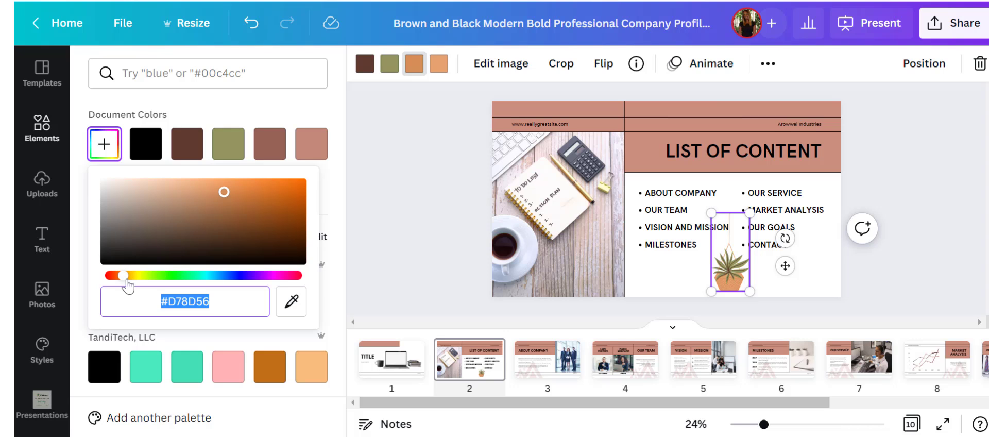
left_click_drag(126, 280, 211, 274)
left_click(280, 185)
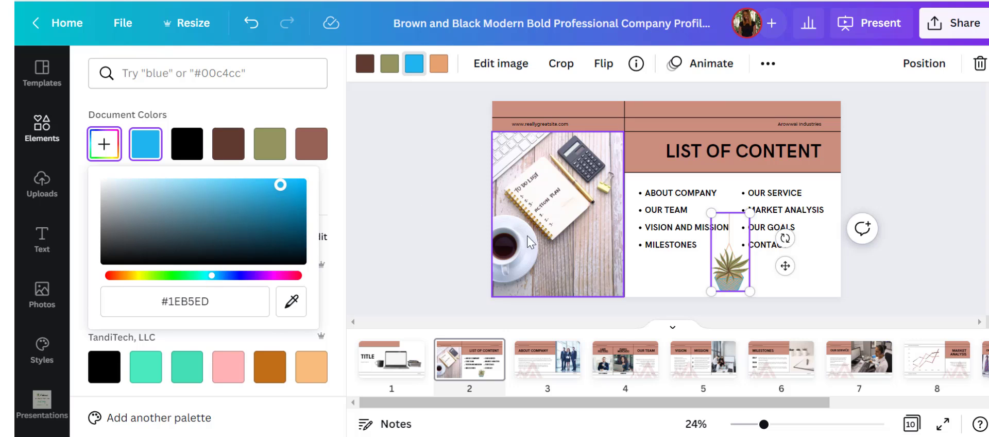
left_click(231, 301)
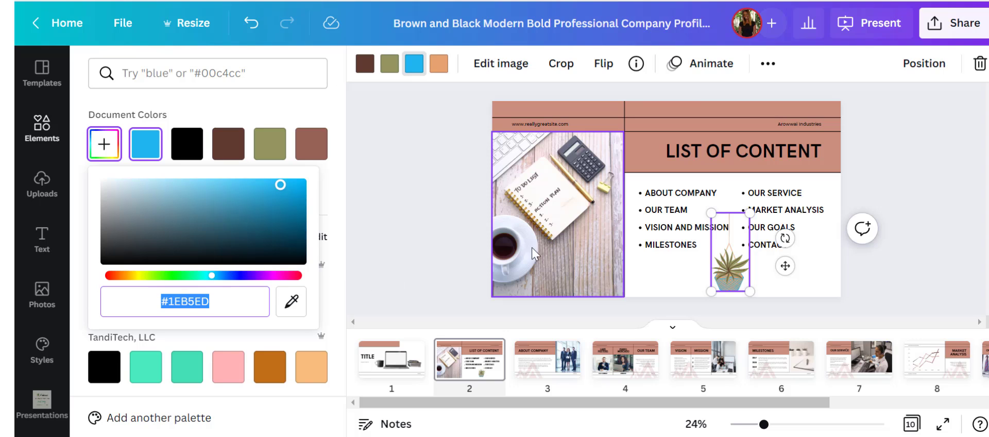
left_click(826, 256)
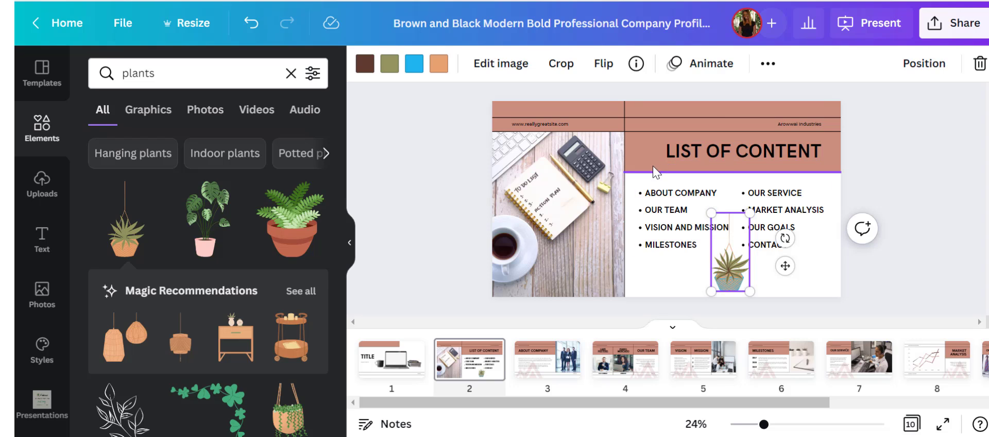
Change the LIST OF CONTENT heading's text colour to the bright blue from the document colours
left_click(685, 147)
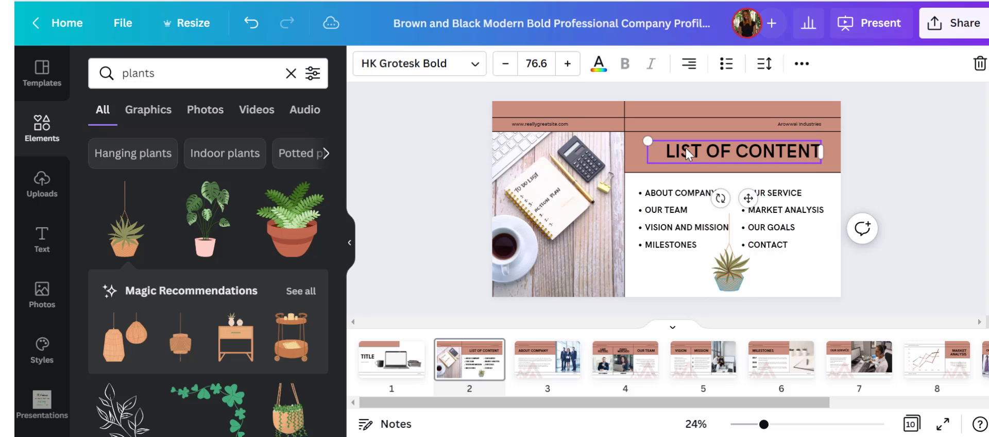
left_click(597, 67)
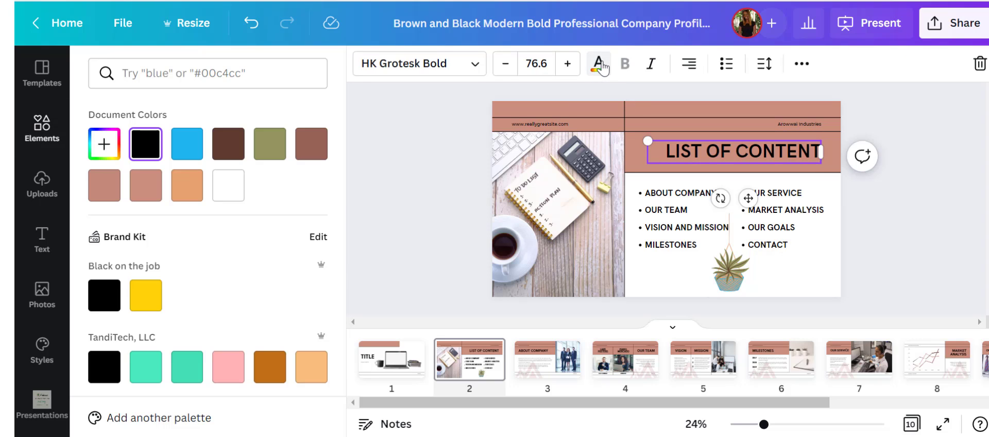
left_click(189, 145)
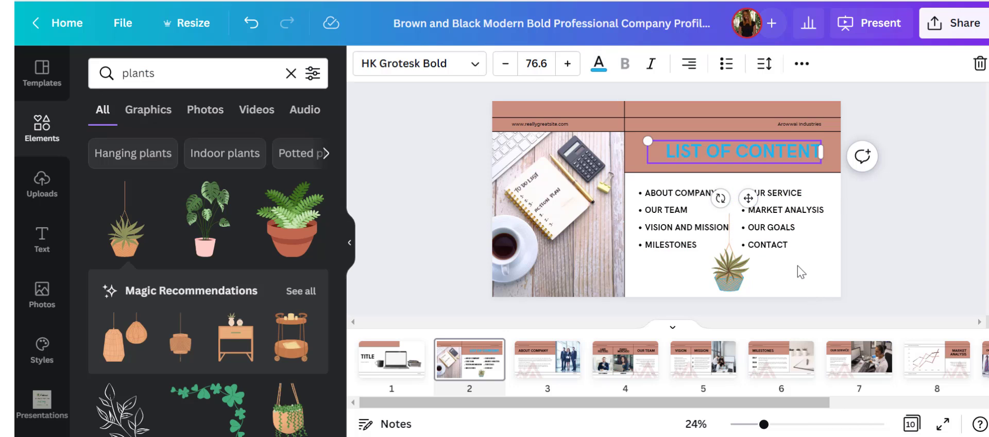
Set slide 2's background to #1EB5ED by sampling the blue from the LIST OF CONTENT heading with the colour picker
left_click(802, 273)
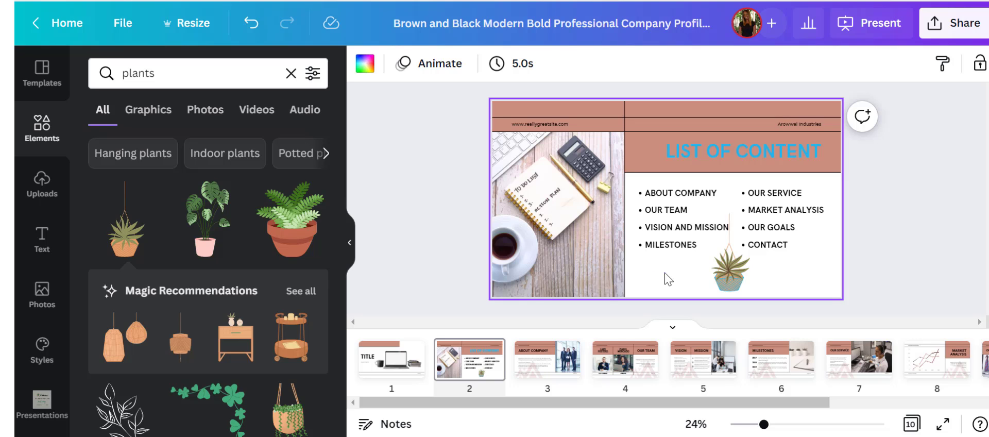
left_click(369, 66)
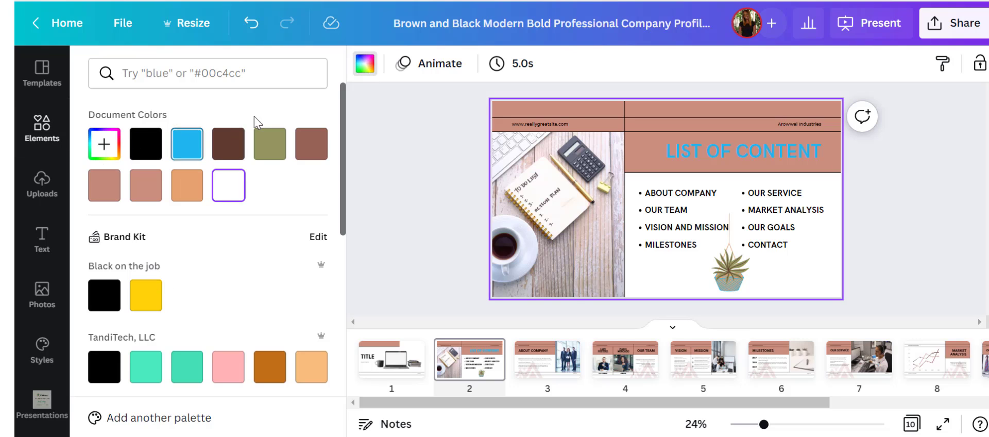
left_click(104, 141)
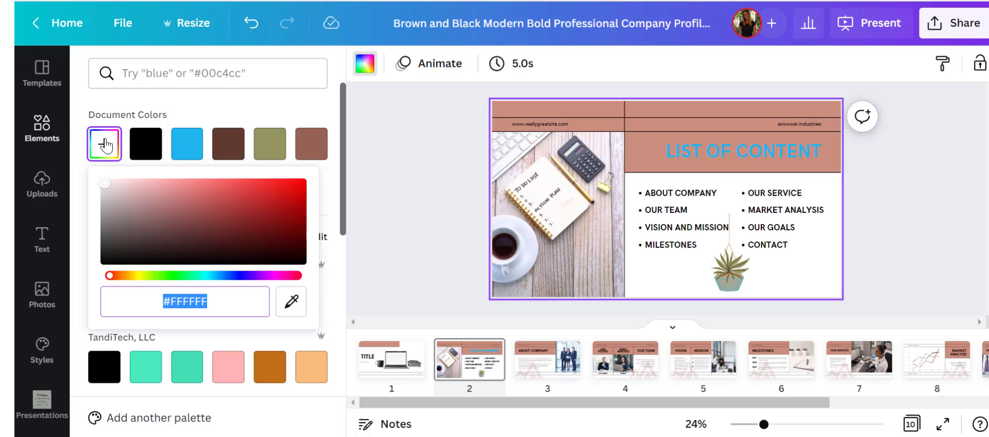
left_click(292, 300)
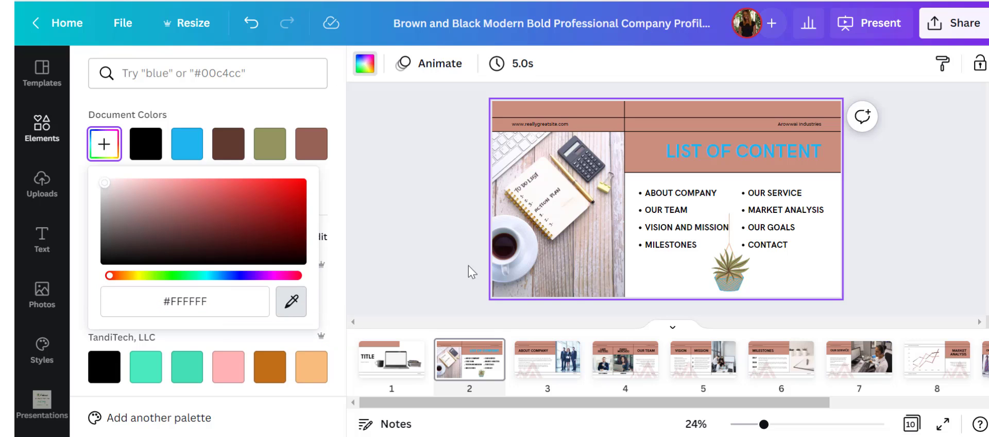
left_click(292, 301)
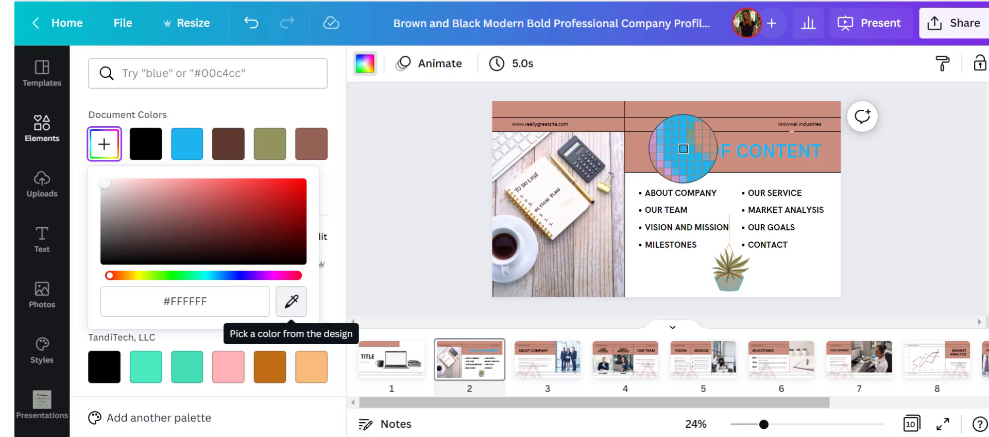
left_click(683, 149)
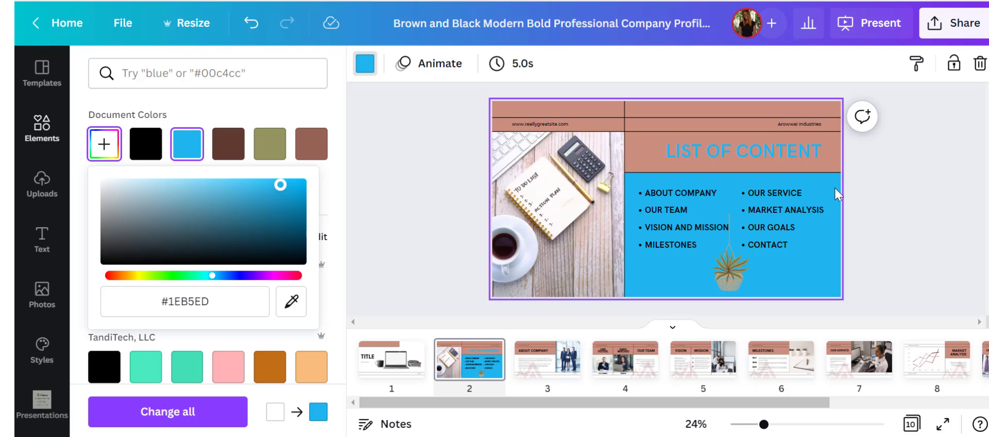
left_click(451, 397)
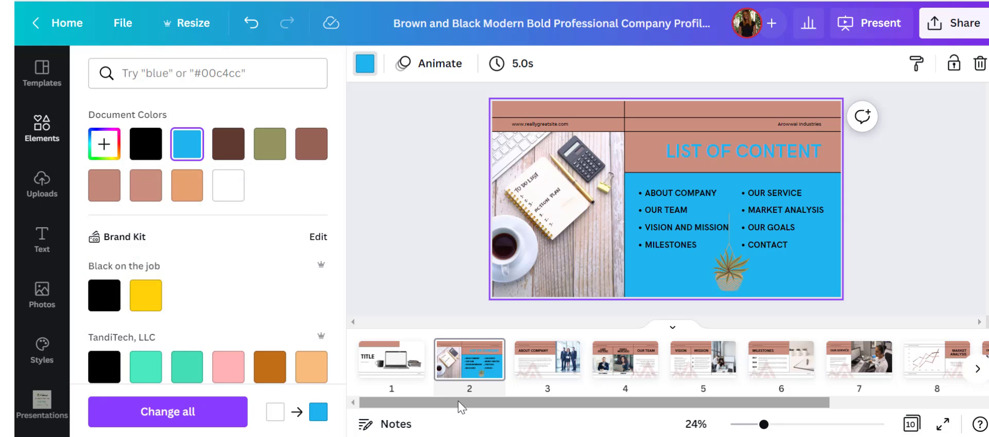